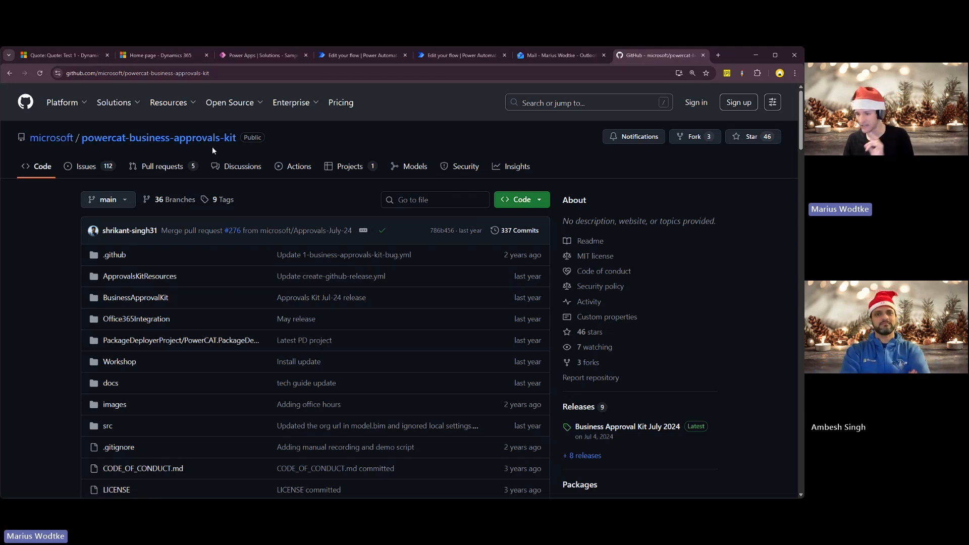
# Open the Business Approval Kit July 2024 release from the powercat-business-approvals-kit repository page.
pyautogui.scroll(-2, 622, 294)
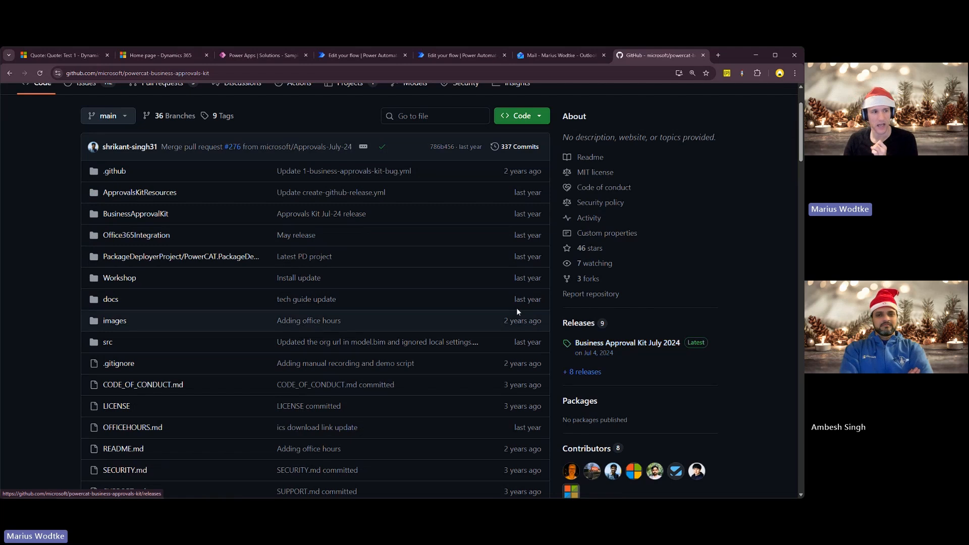
pyautogui.scroll(2, 467, 301)
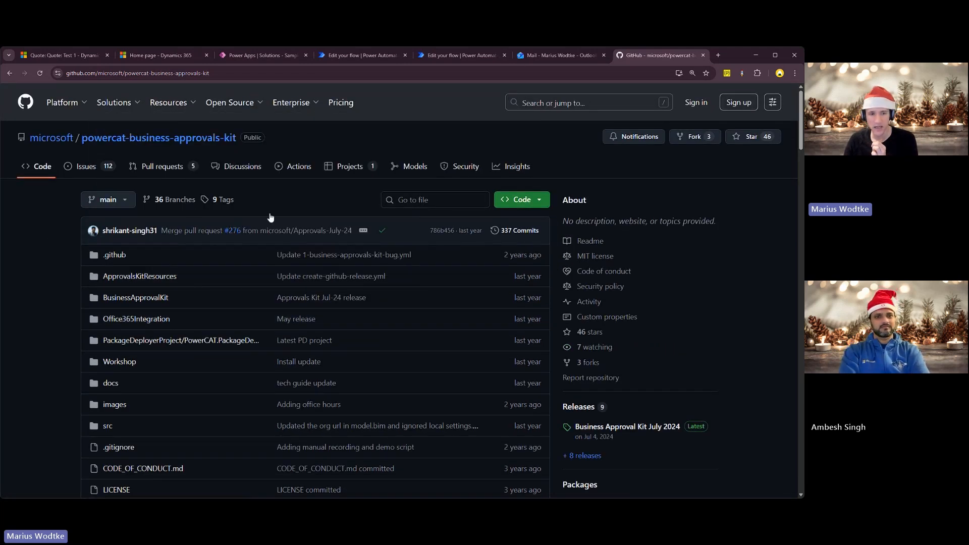
pyautogui.scroll(-3, 690, 253)
pyautogui.click(585, 362)
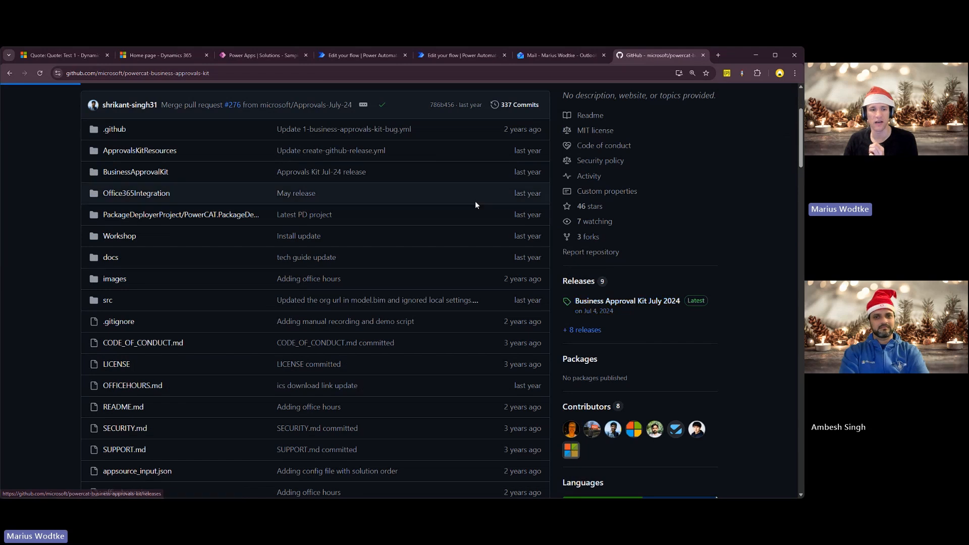
# Review the July 2024 release notes through to the downloadable assets, and look over the Install the Creator Kit article.
pyautogui.scroll(-15, 472, 234)
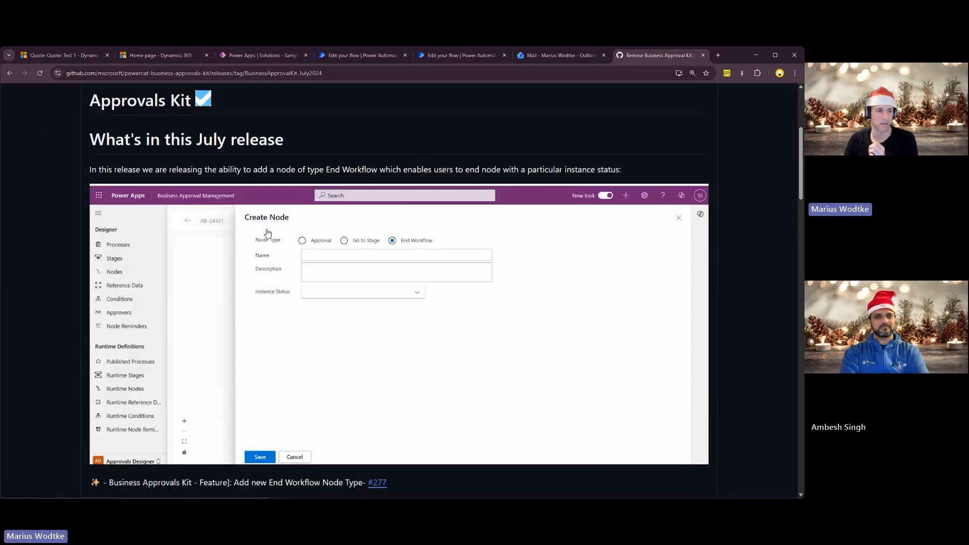
pyautogui.scroll(-8, 259, 228)
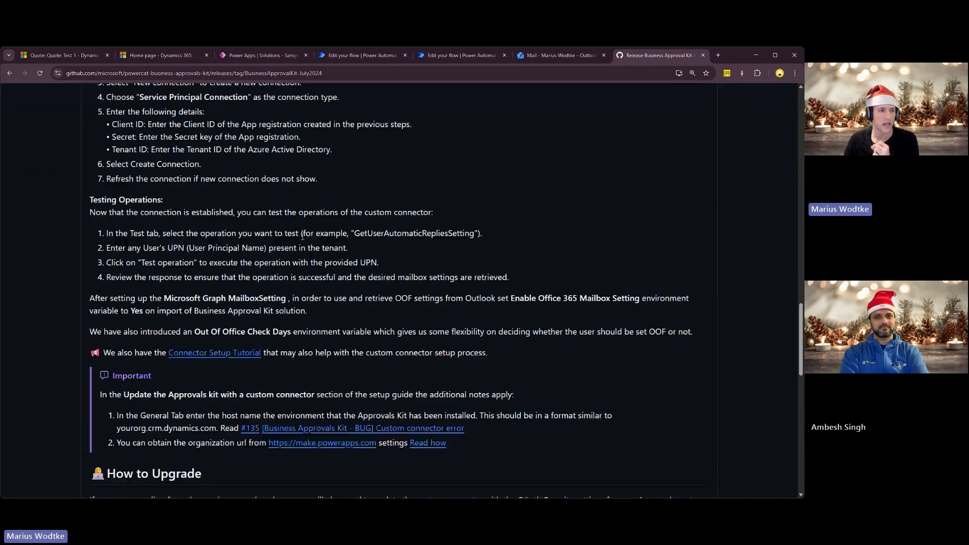
pyautogui.scroll(5, 303, 235)
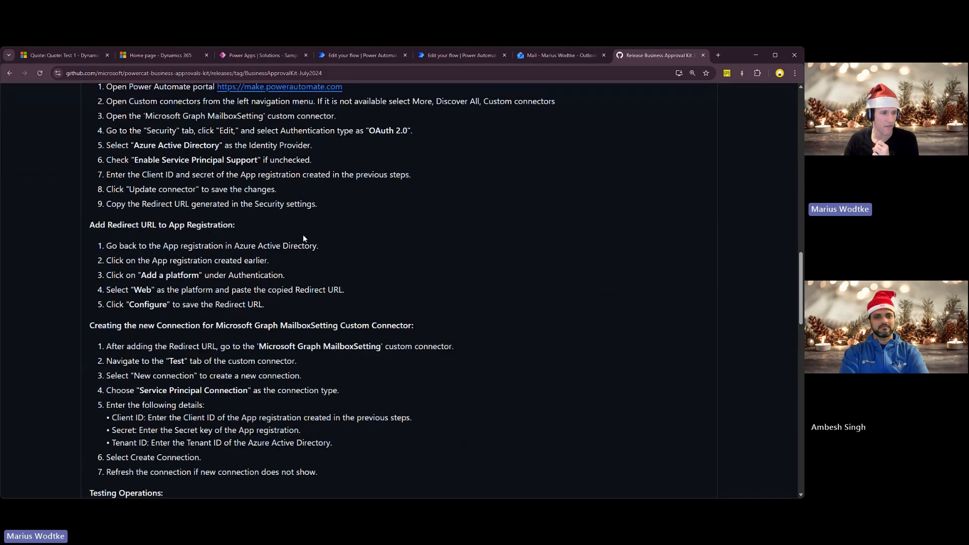
pyautogui.scroll(-6, 303, 238)
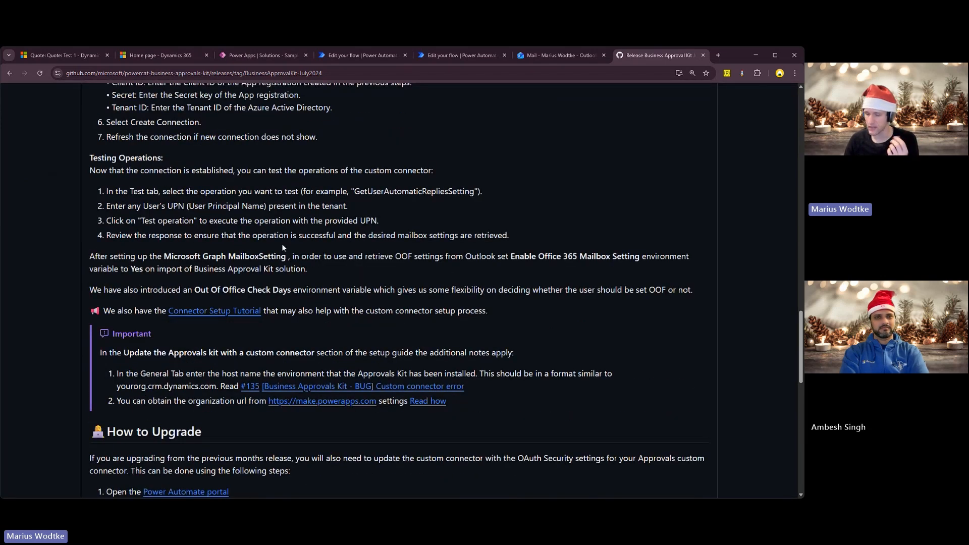
pyautogui.scroll(-12, 283, 247)
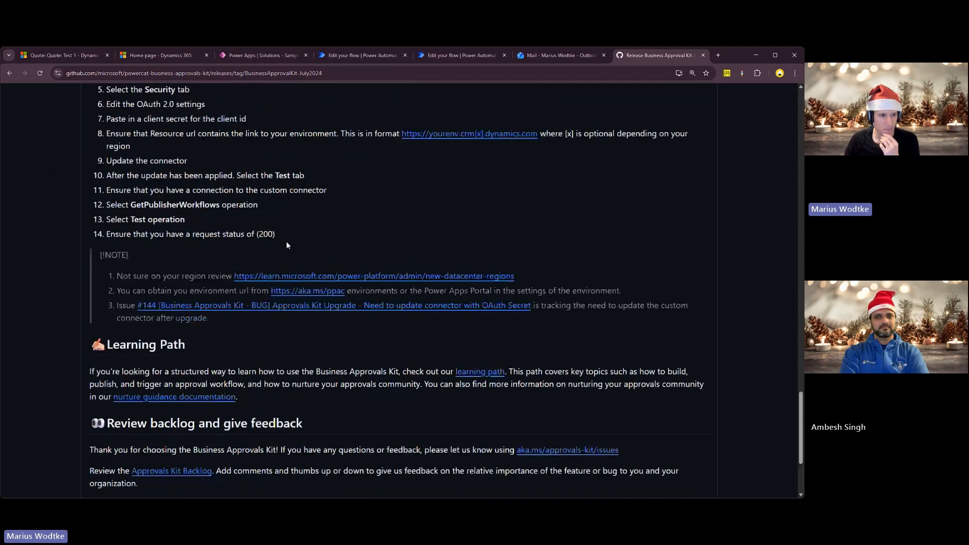
pyautogui.scroll(-2, 286, 241)
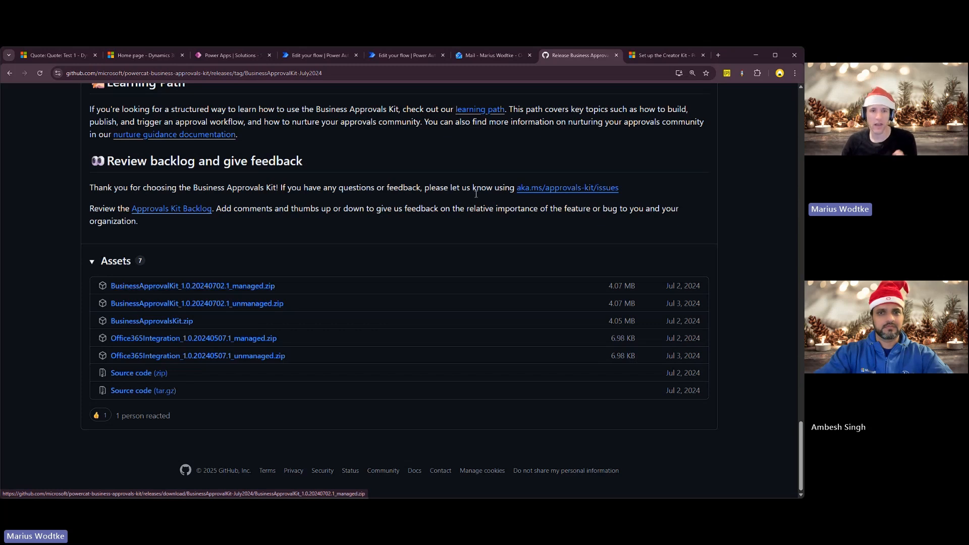
pyautogui.click(656, 61)
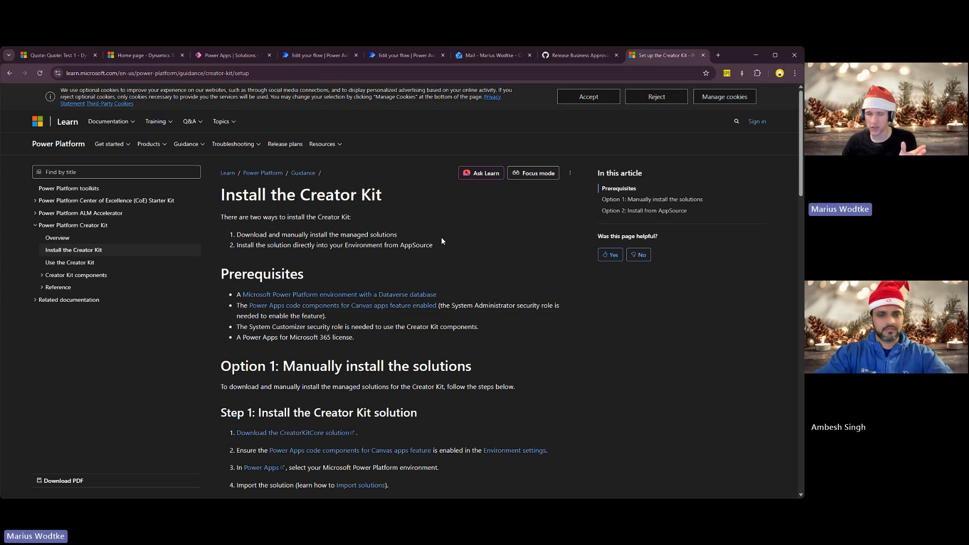
pyautogui.click(580, 56)
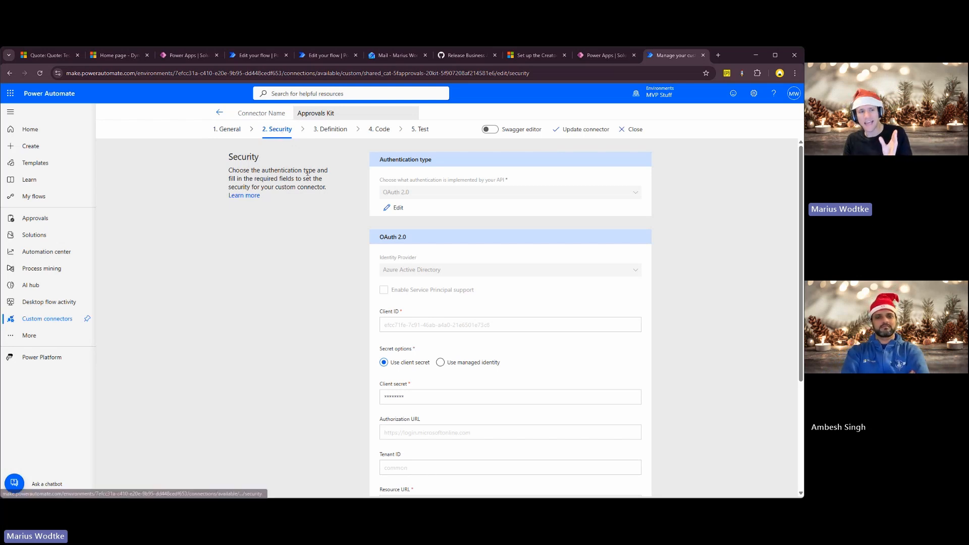
# Examine the Approvals Kit custom connector's OAuth 2.0 security settings and the host in its general information.
pyautogui.scroll(-2, 456, 214)
pyautogui.scroll(-2, 455, 214)
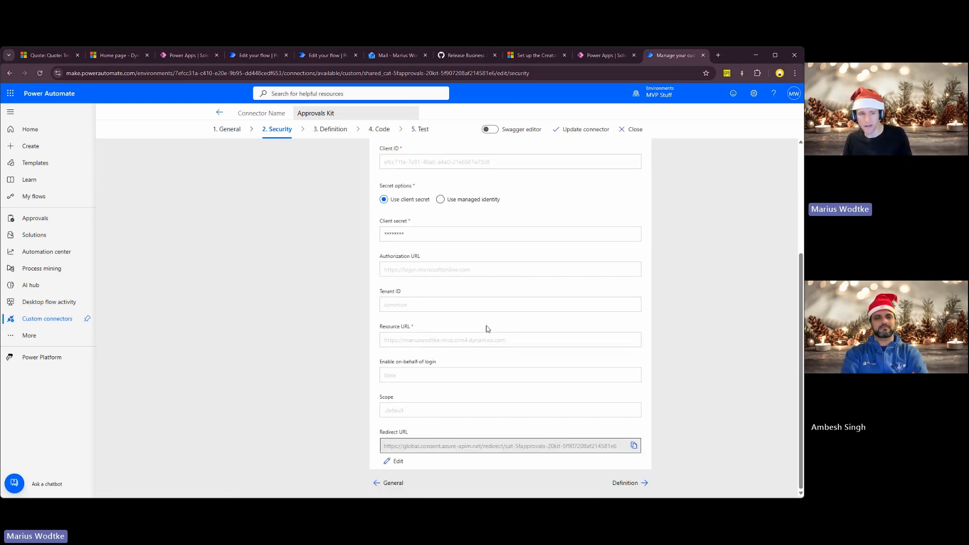
pyautogui.scroll(1, 470, 312)
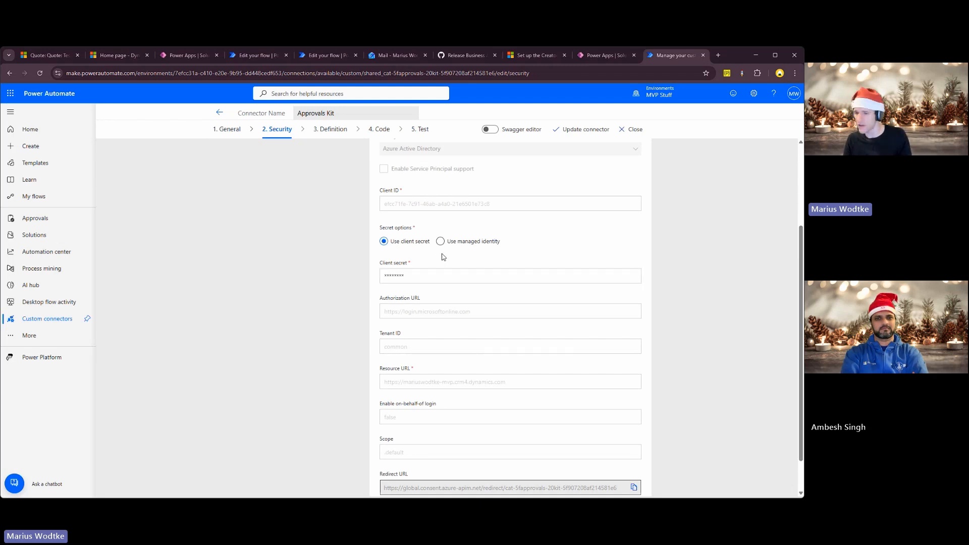
pyautogui.scroll(-1, 454, 258)
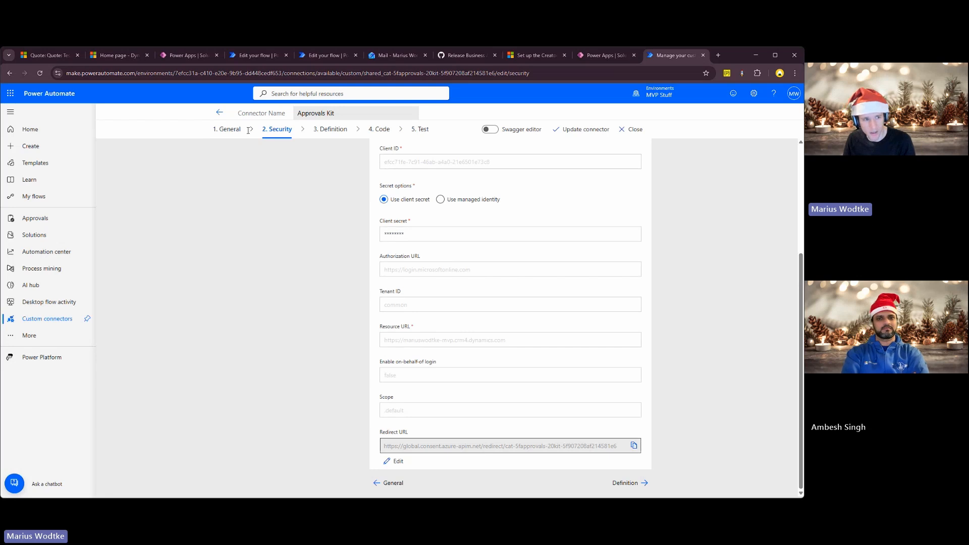
pyautogui.click(226, 130)
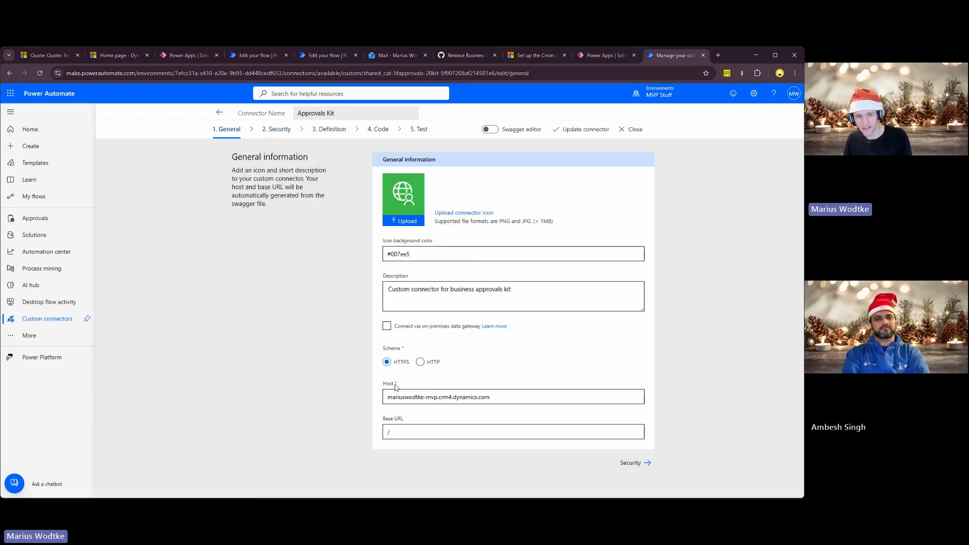
pyautogui.moveTo(387, 398); pyautogui.dragTo(492, 398)
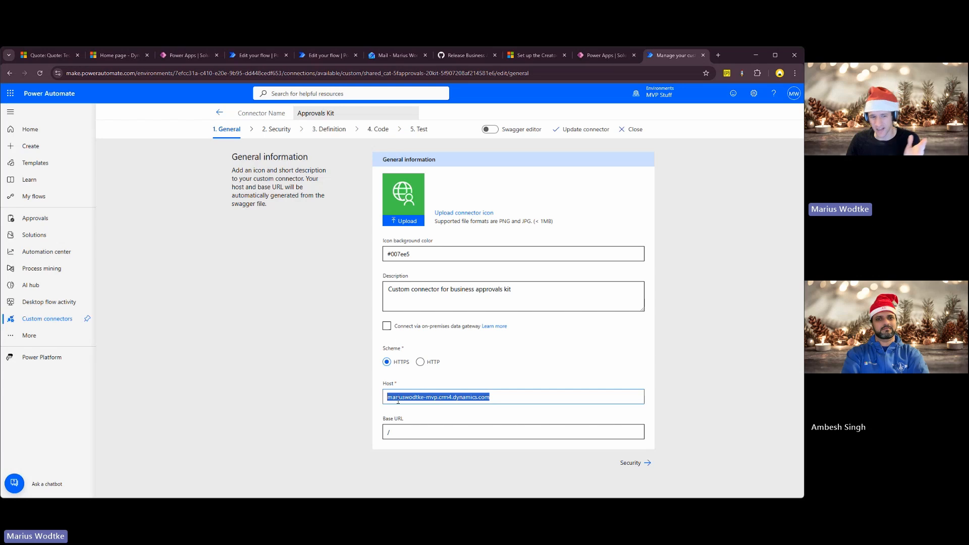
pyautogui.click(276, 129)
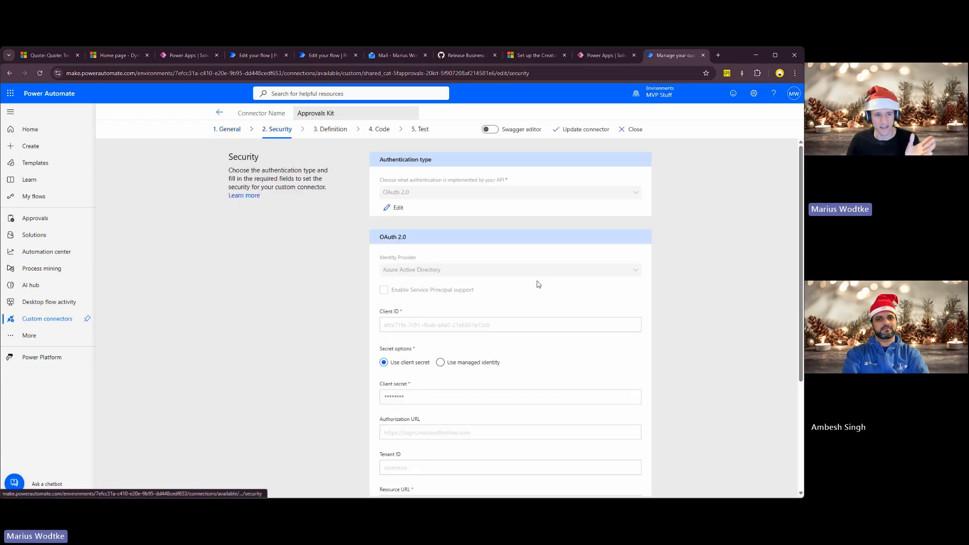
pyautogui.scroll(-5, 505, 293)
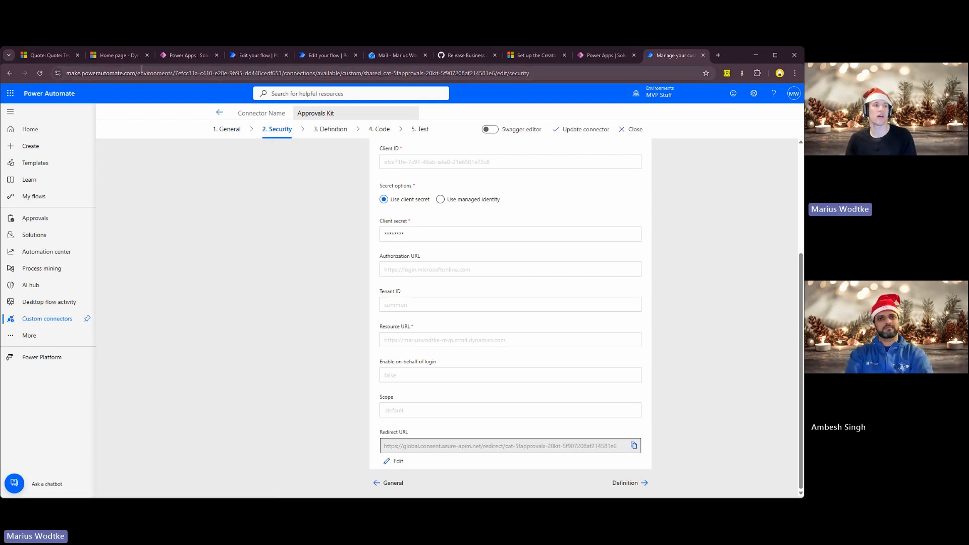
# Switch to the Business Approval Management app, change to the Approvals Designer area, and open the Demo process in the process designer.
pyautogui.click(114, 58)
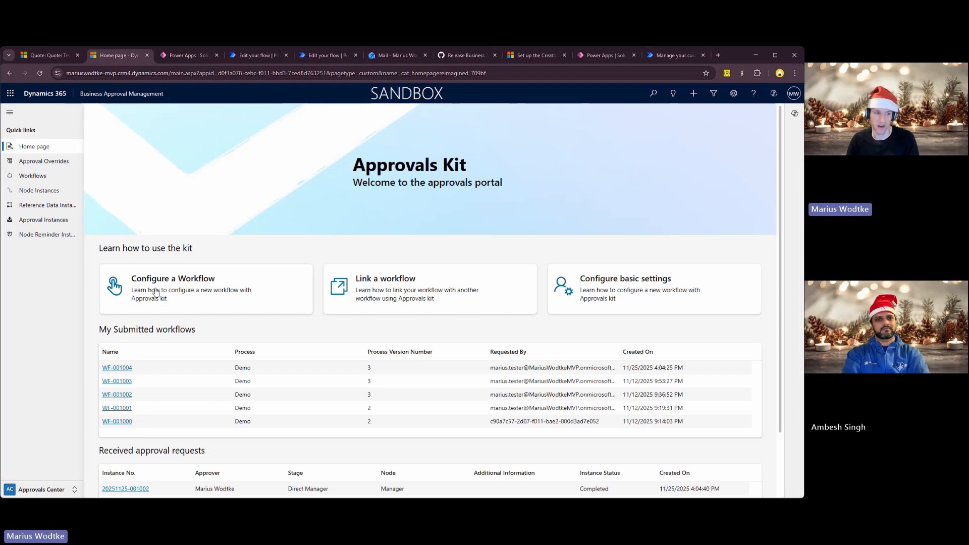
pyautogui.click(49, 489)
pyautogui.click(60, 458)
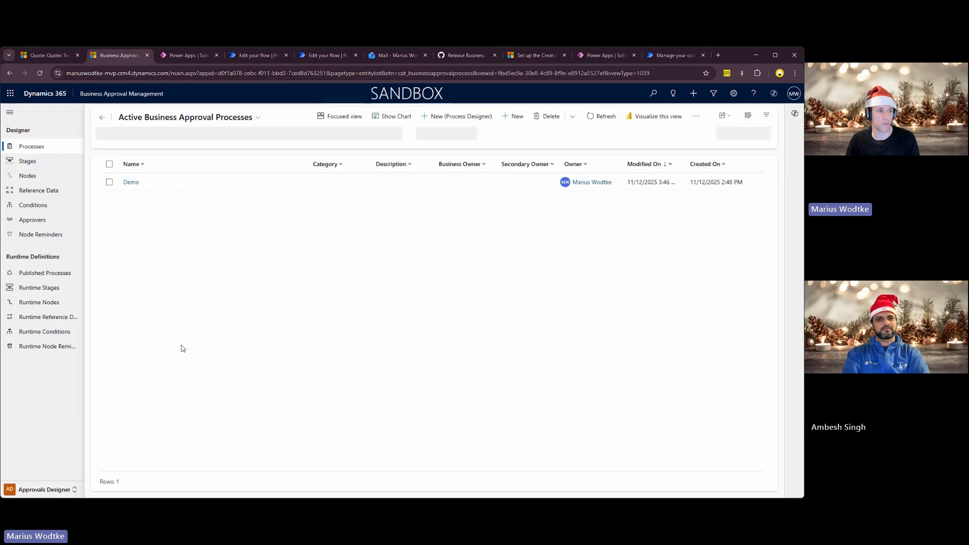
pyautogui.click(131, 182)
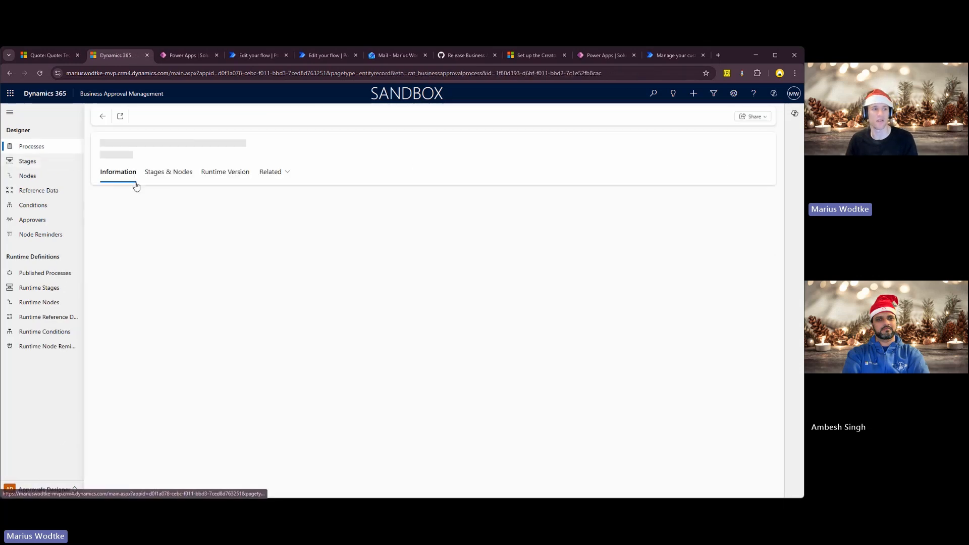
pyautogui.click(162, 118)
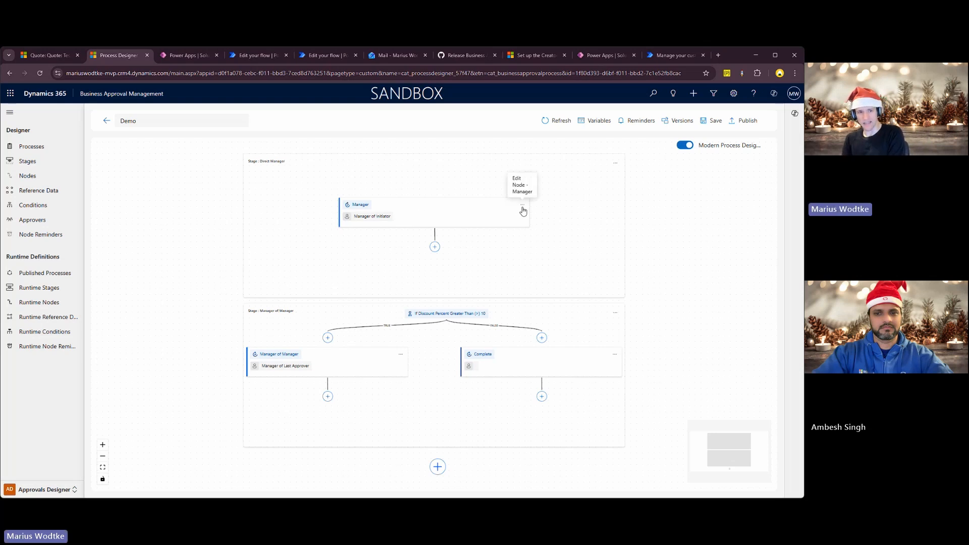
# Look at the node types and settings offered for a new node below the Manager node, and cancel its creation.
pyautogui.click(434, 246)
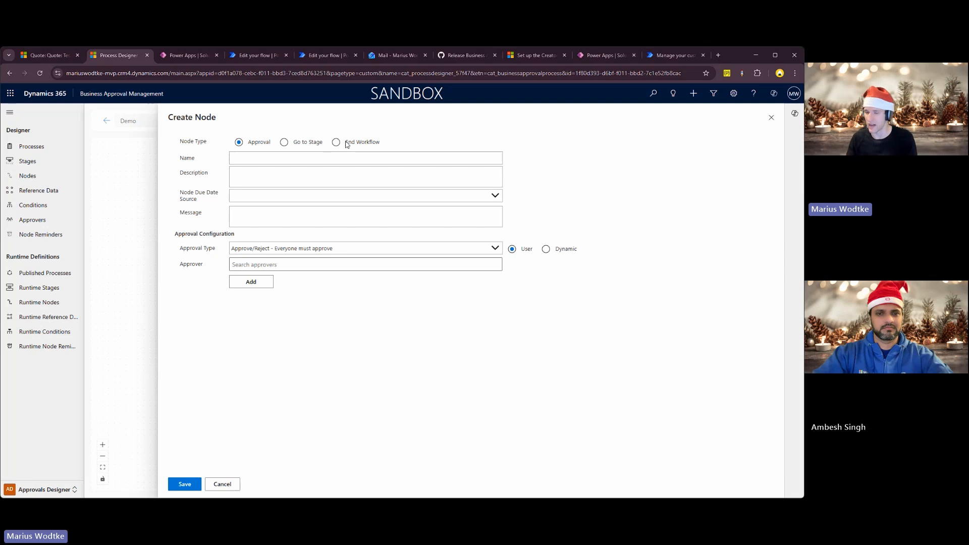
pyautogui.click(233, 479)
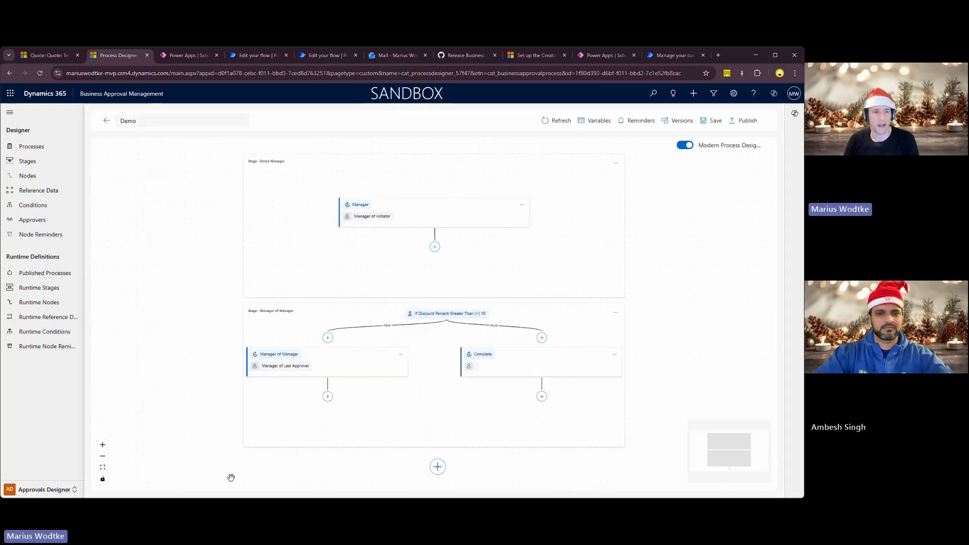
# Open the Manager node for editing, check its approval type options, and switch the approver selection to Dynamic.
pyautogui.click(513, 213)
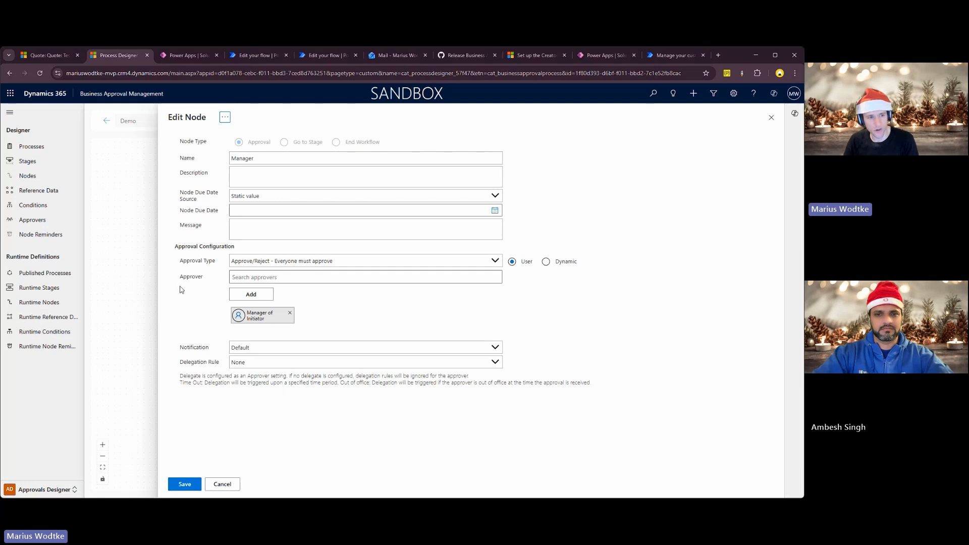
pyautogui.click(497, 261)
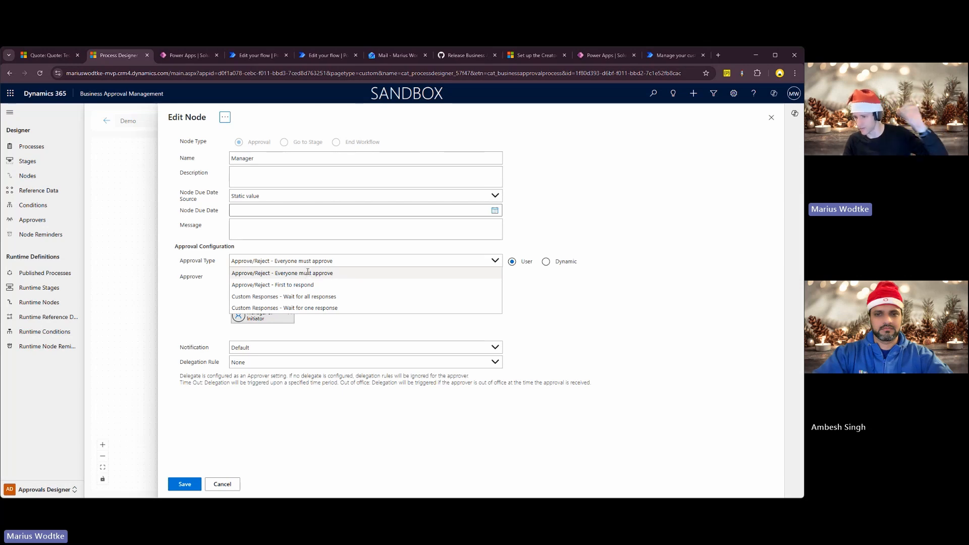
pyautogui.click(509, 246)
pyautogui.click(545, 261)
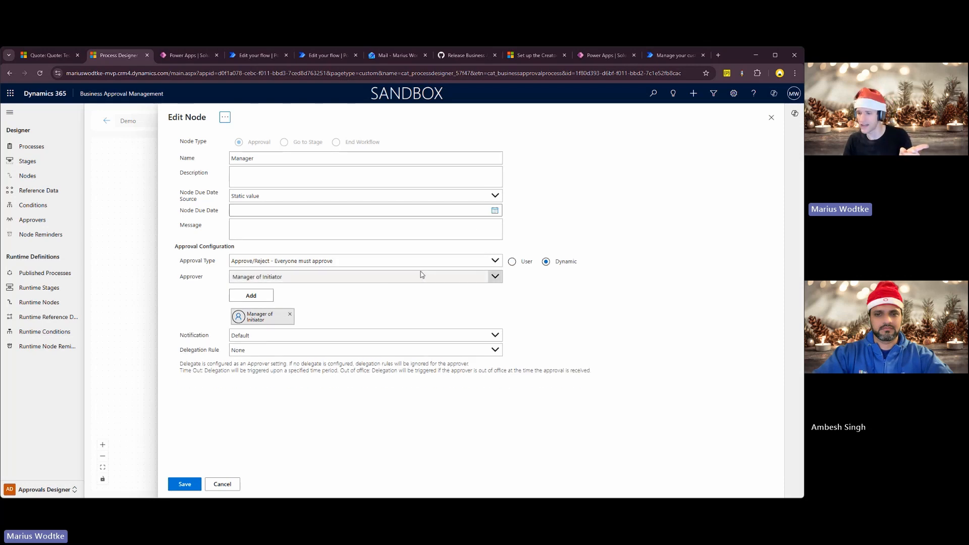
# Examine the Manager node's dynamic approver options and the available delegation rules, leaving both selections as they are.
pyautogui.click(491, 279)
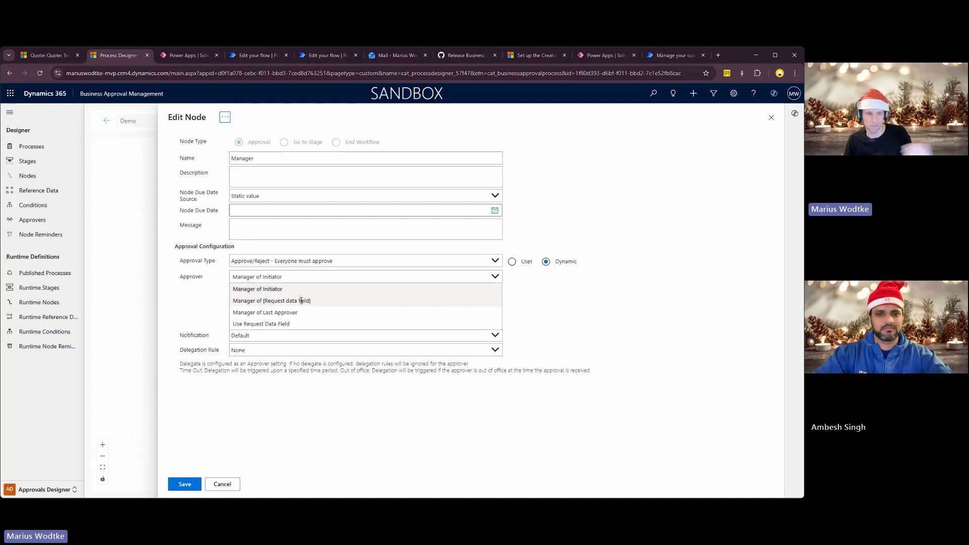
pyautogui.click(576, 314)
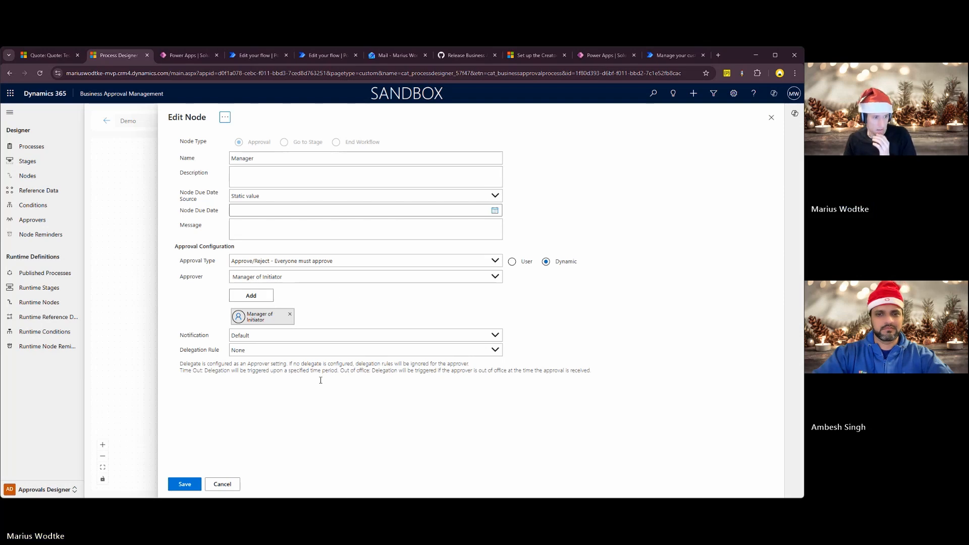
pyautogui.click(338, 351)
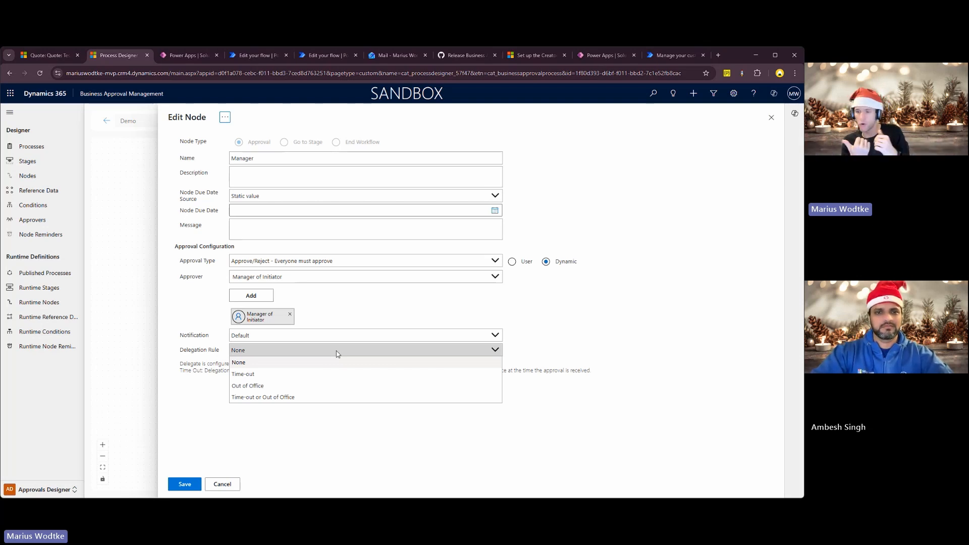
pyautogui.click(243, 447)
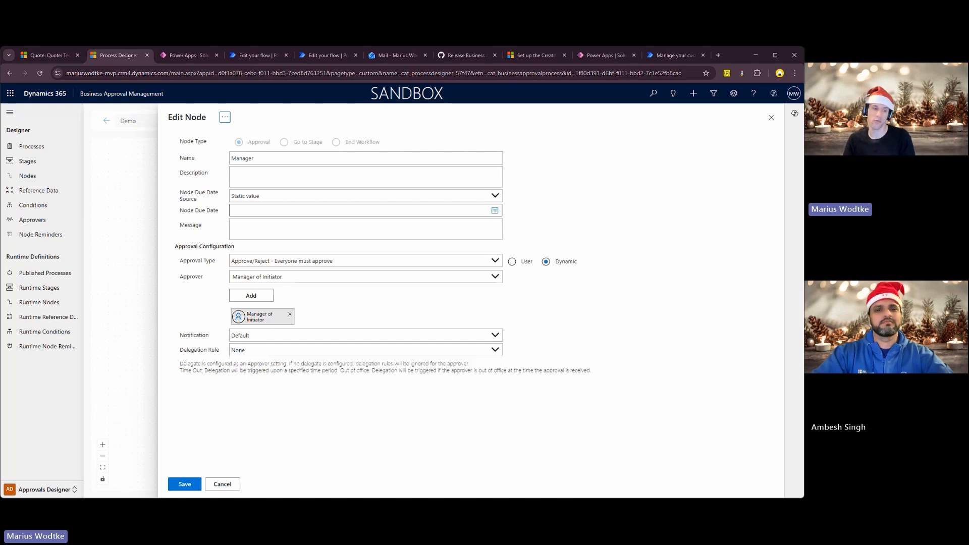
pyautogui.click(245, 351)
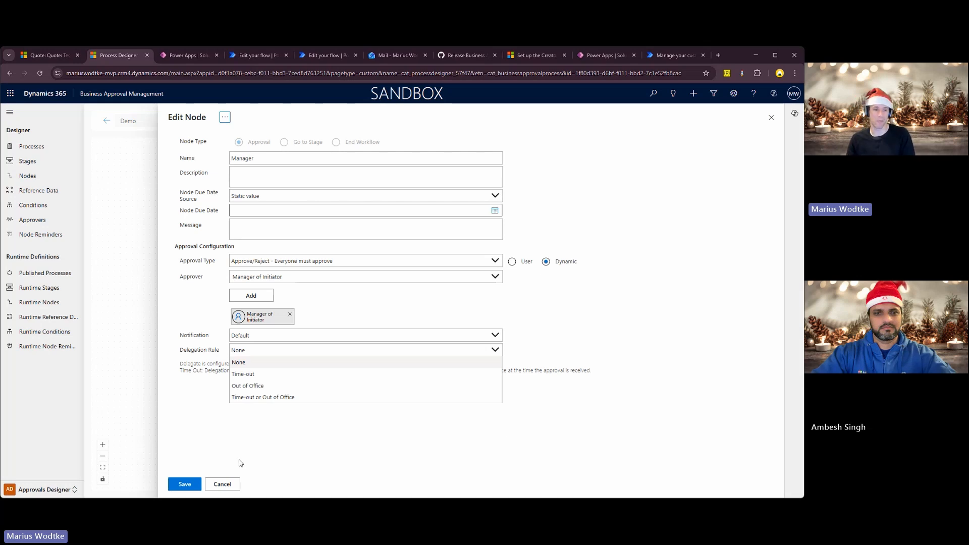
pyautogui.click(495, 350)
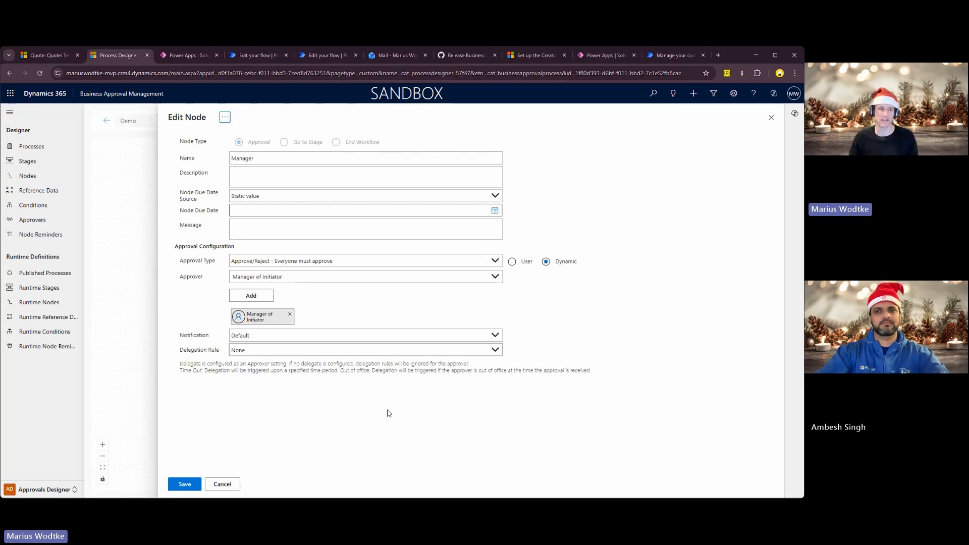
# Set the Manager node's due date source to Request Data.
pyautogui.click(376, 198)
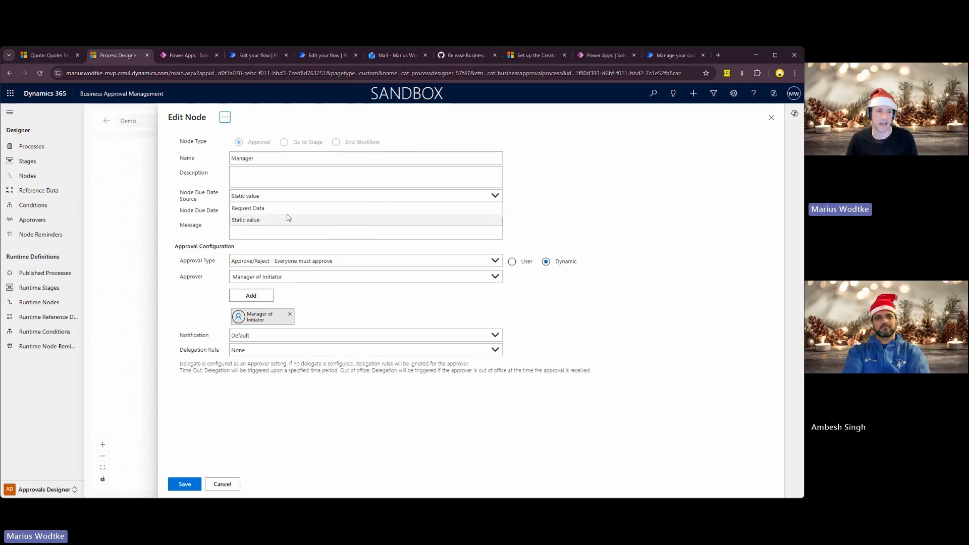
pyautogui.click(291, 209)
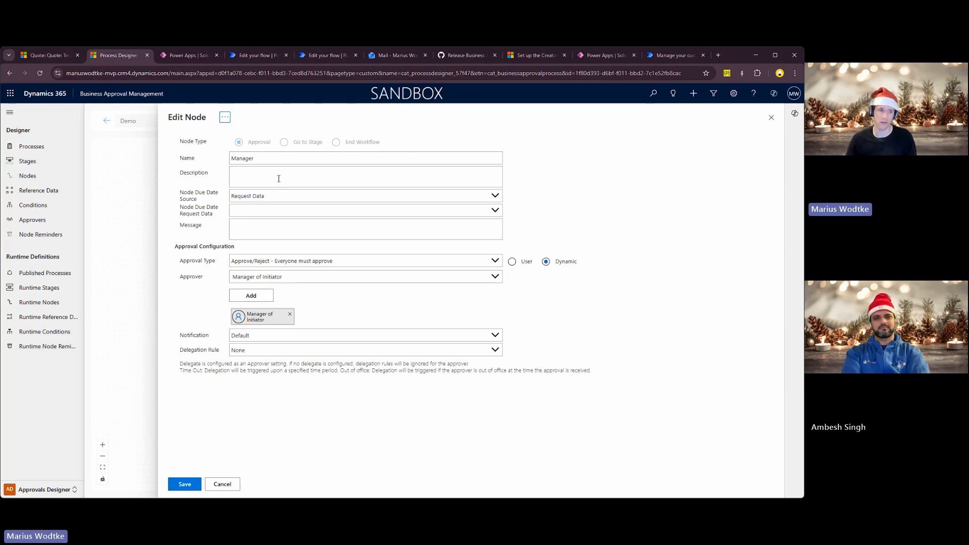
# Switch the Manager node's due date source to Static value, check the source options again, and cancel the node edit.
pyautogui.click(277, 196)
pyautogui.click(257, 218)
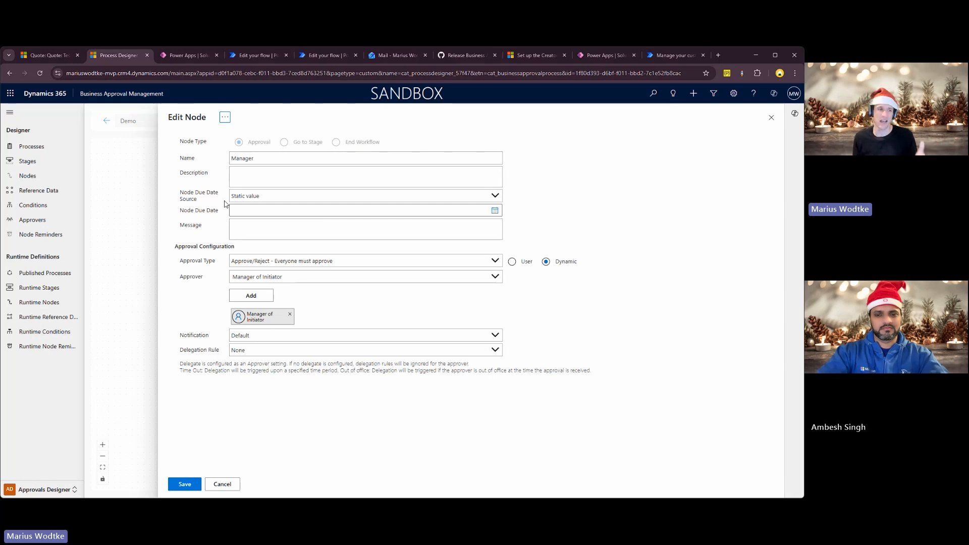
pyautogui.click(273, 200)
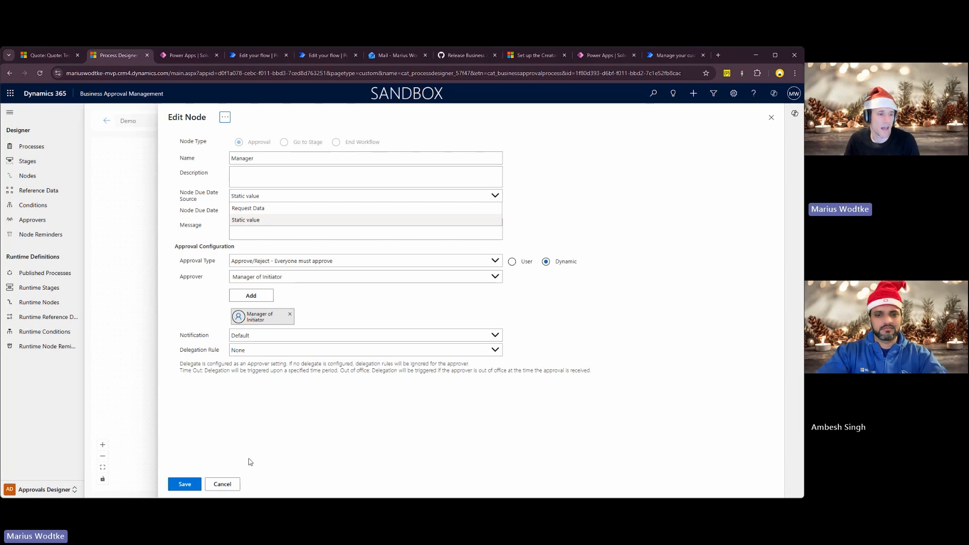
pyautogui.click(222, 483)
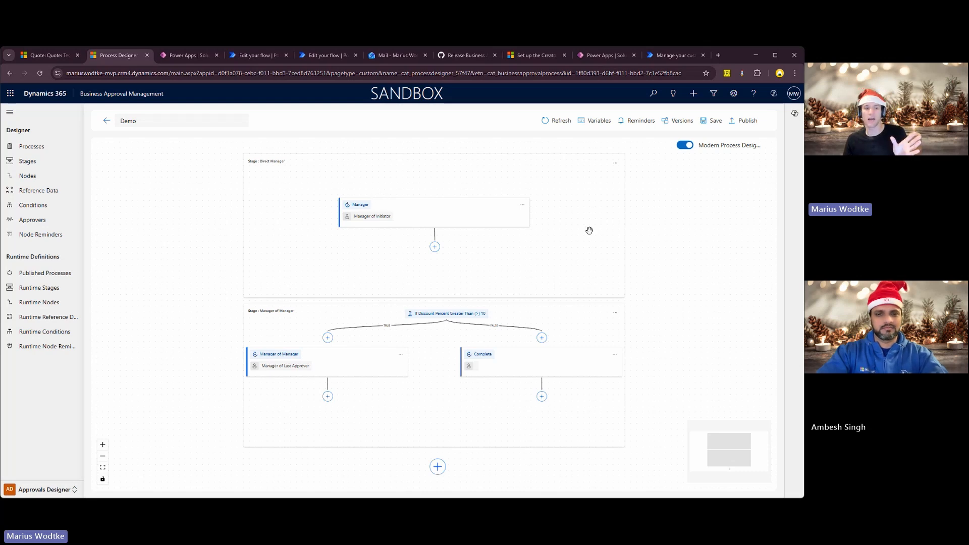
# Review the Manager of Manager stage and the Complete node's End Workflow settings, and close the node without saving.
pyautogui.scroll(-2, 595, 225)
pyautogui.scroll(2, 630, 276)
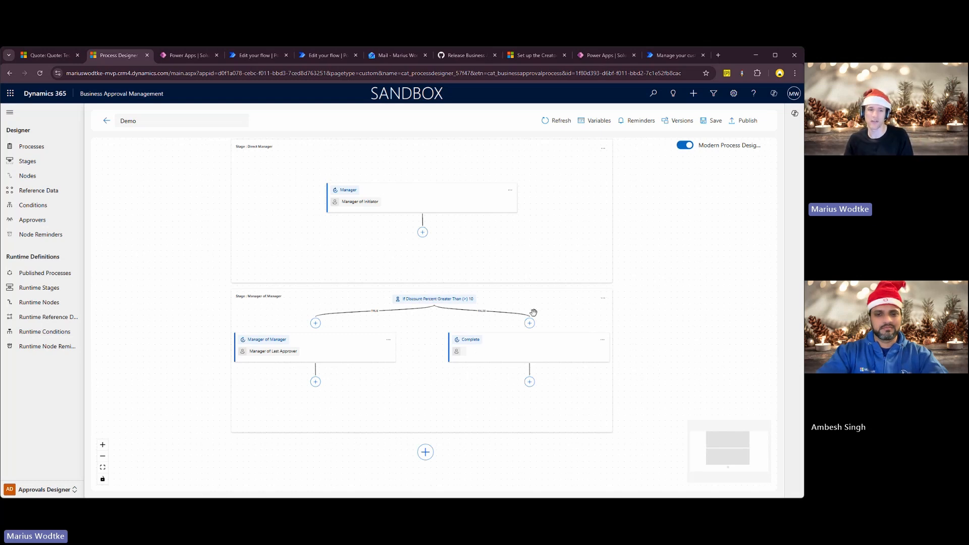
pyautogui.moveTo(550, 309); pyautogui.dragTo(538, 253)
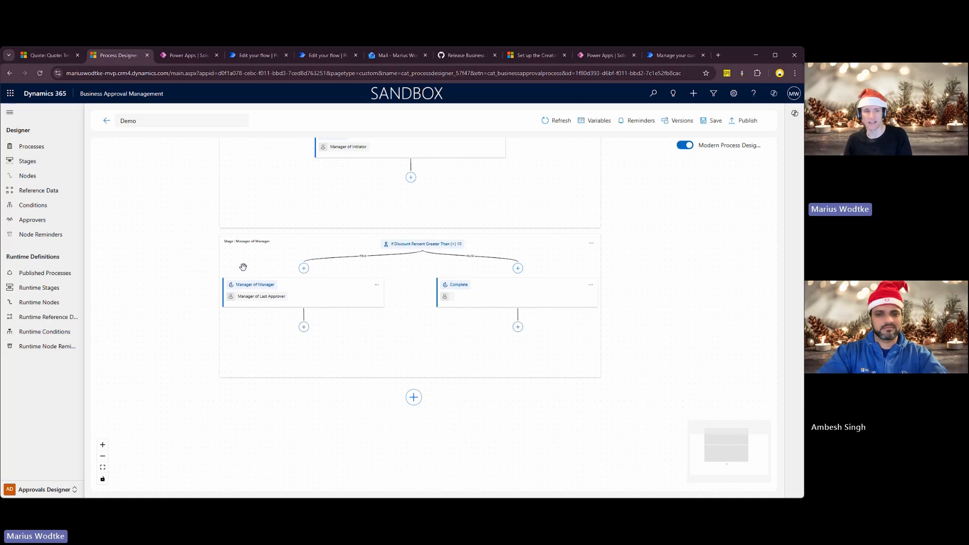
pyautogui.click(592, 289)
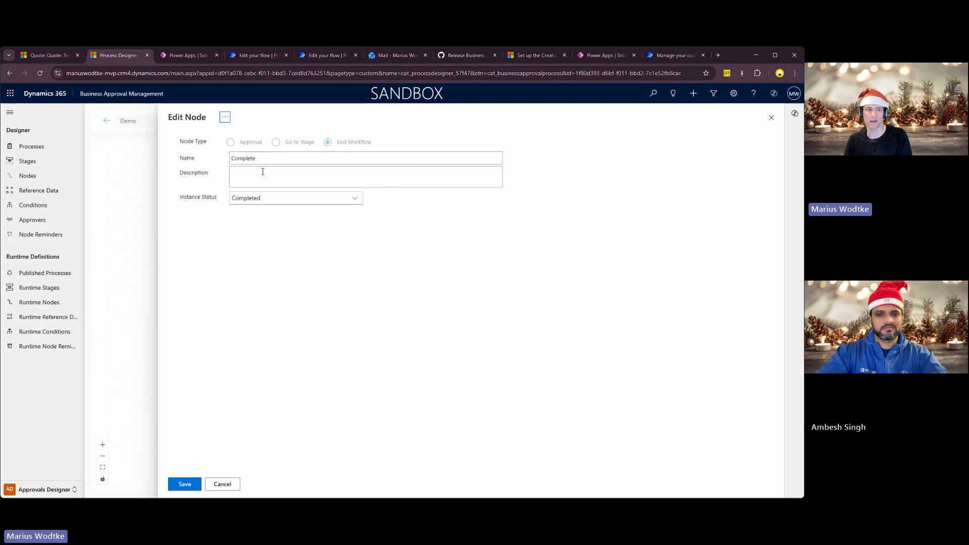
pyautogui.click(286, 203)
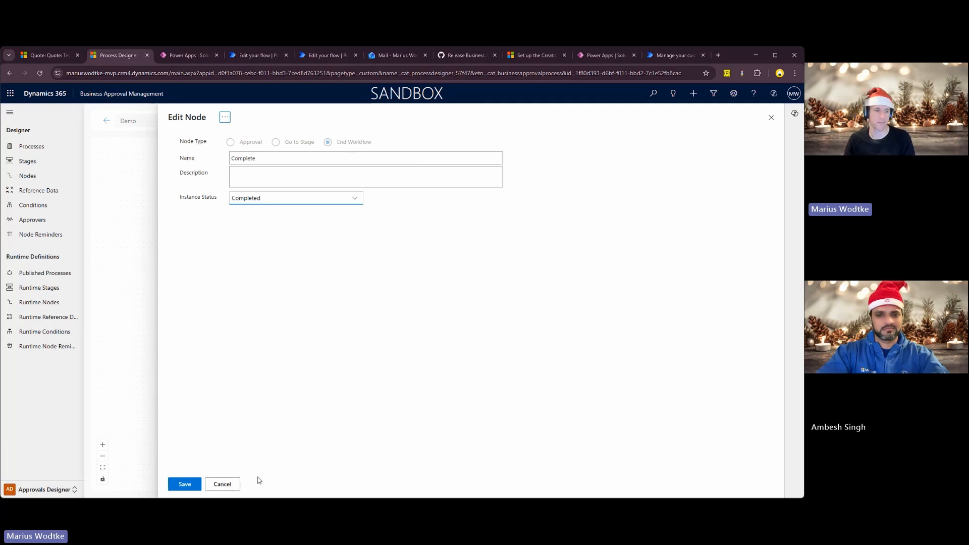
pyautogui.click(229, 483)
pyautogui.moveTo(598, 249); pyautogui.dragTo(634, 304)
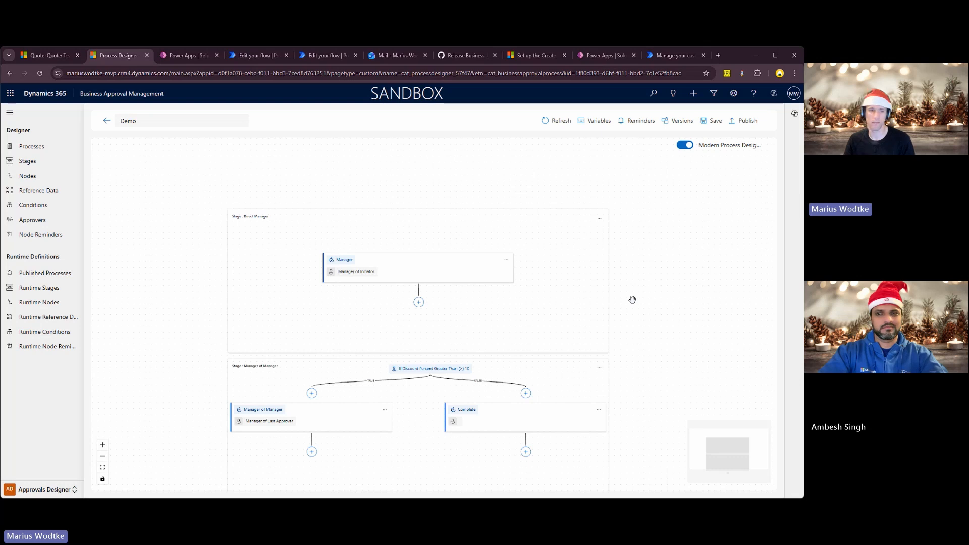
# Switch to the Approvals Kit Approval flow in Power Automate and examine the trigger's change type, table, scope and row filter.
pyautogui.click(326, 62)
pyautogui.click(274, 63)
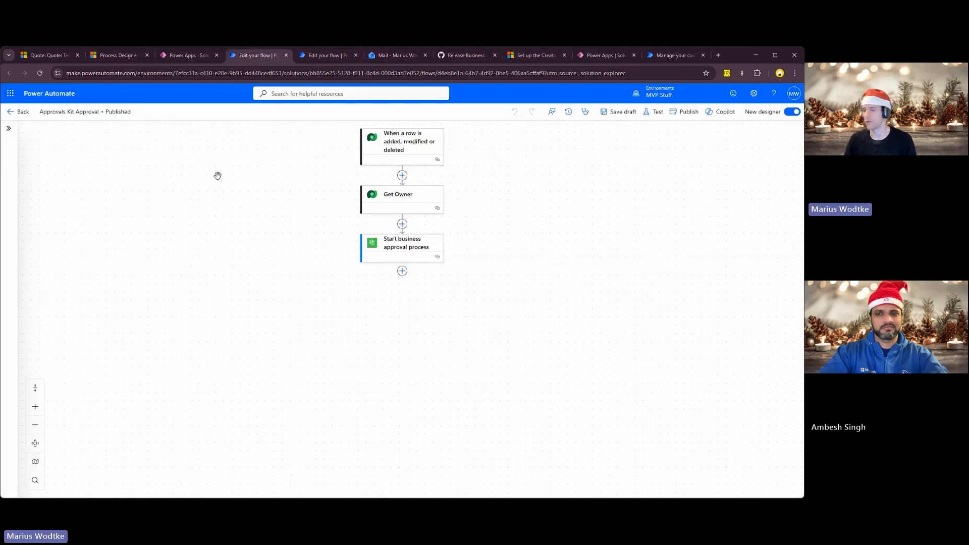
pyautogui.click(379, 159)
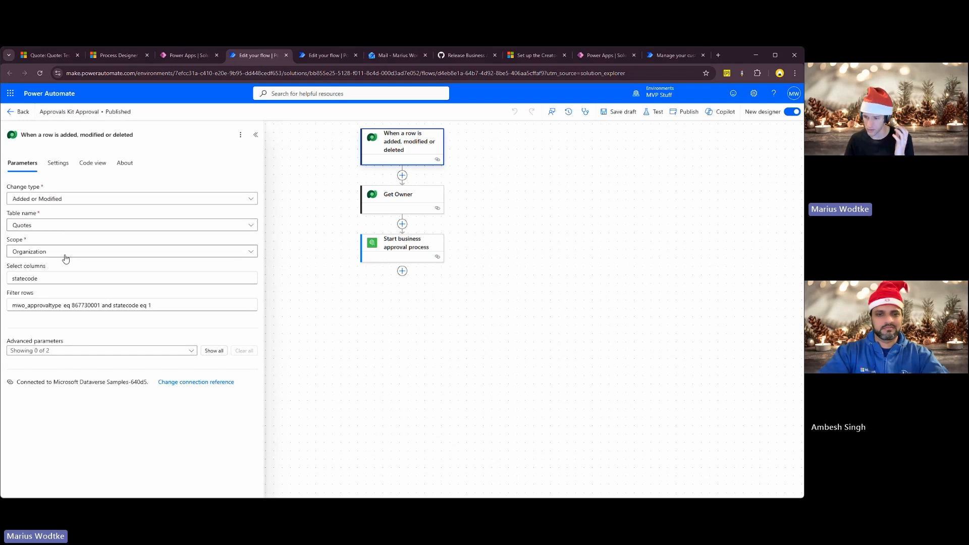
pyautogui.click(100, 306)
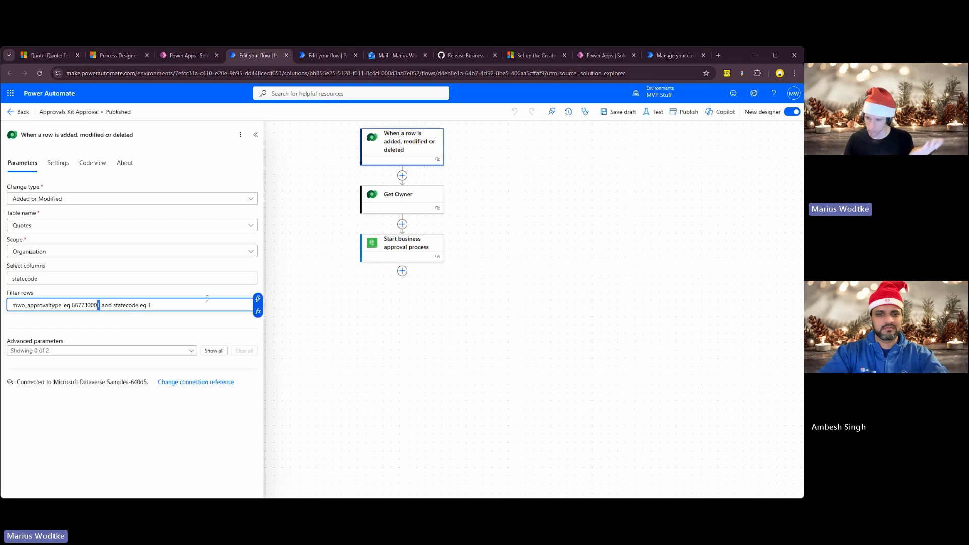
# Examine the Start business approval process action's parameters and find the Approvals Kit custom action by searching for "appro".
pyautogui.click(406, 202)
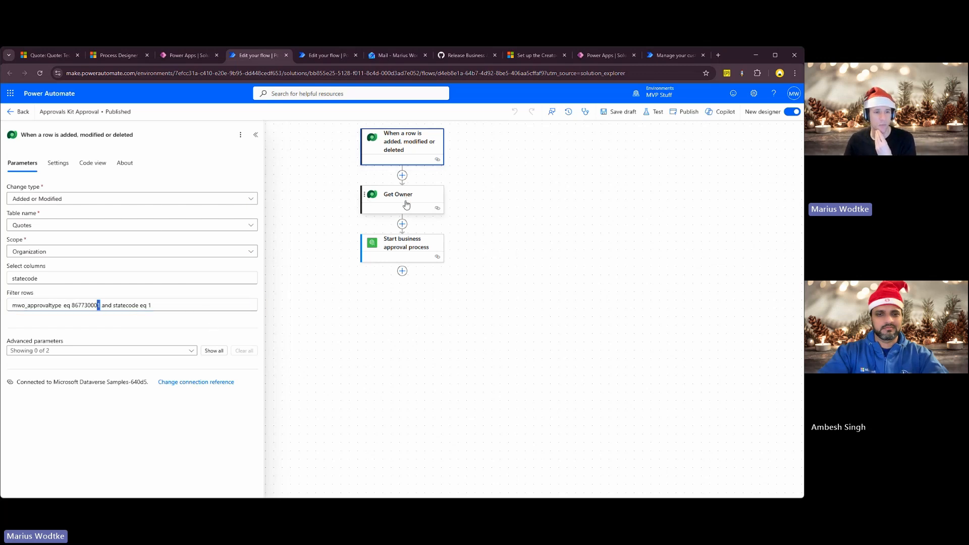
pyautogui.click(408, 246)
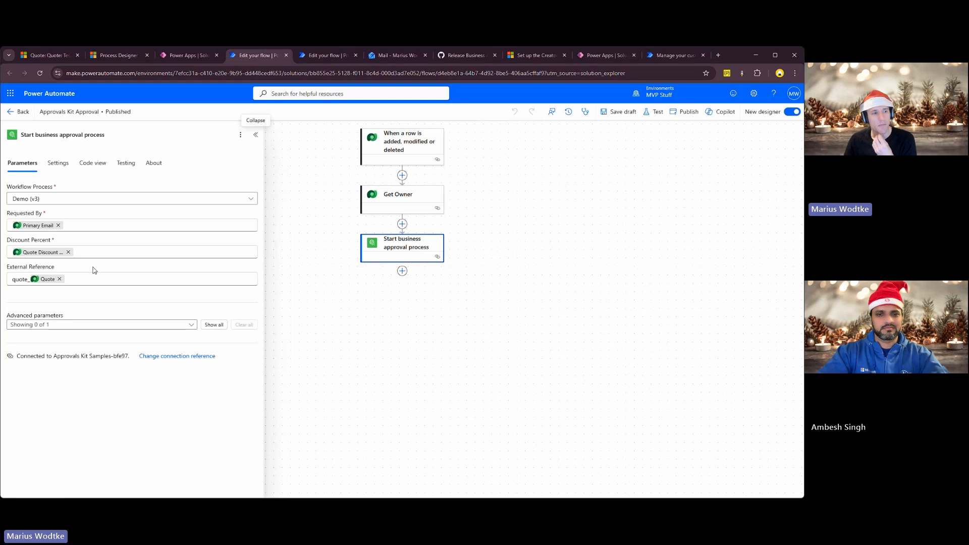
pyautogui.moveTo(13, 215); pyautogui.dragTo(41, 217)
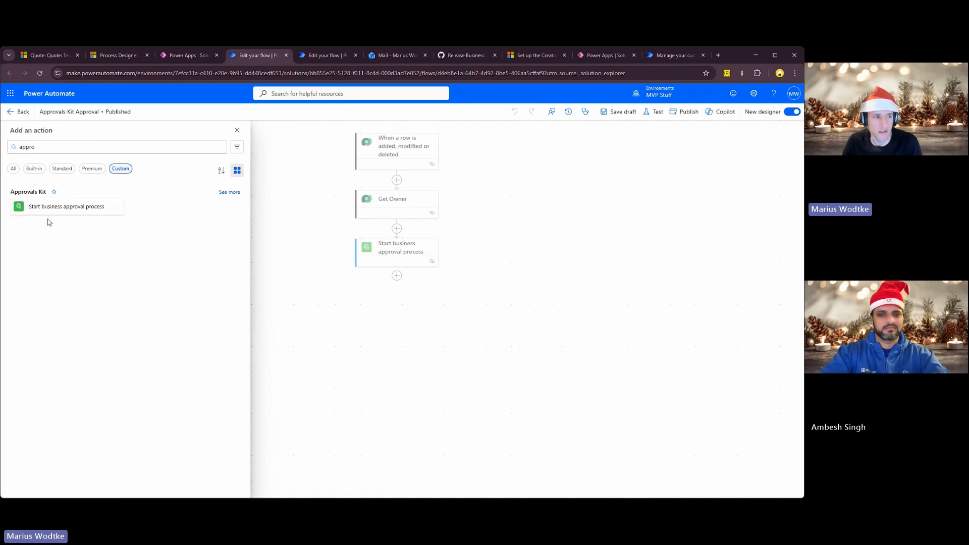
pyautogui.click(237, 132)
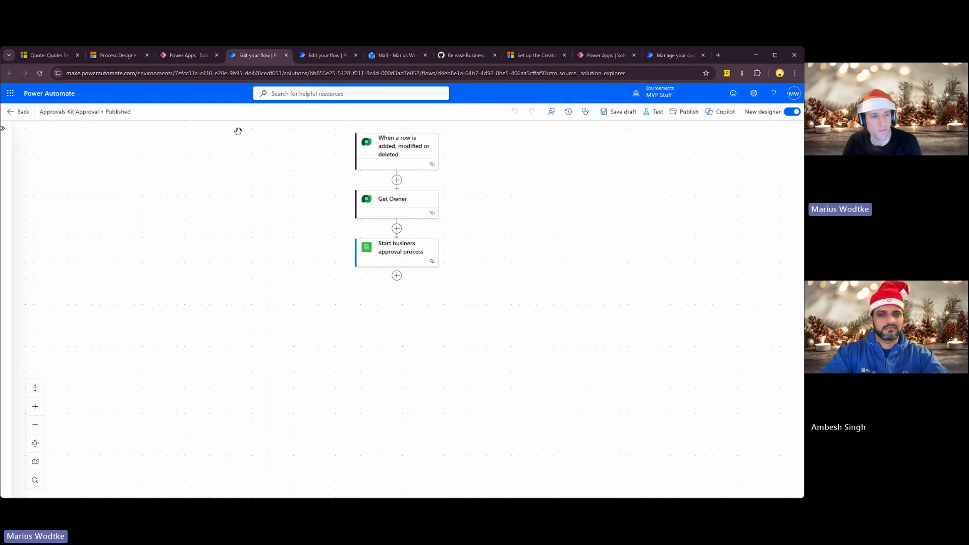
pyautogui.click(402, 254)
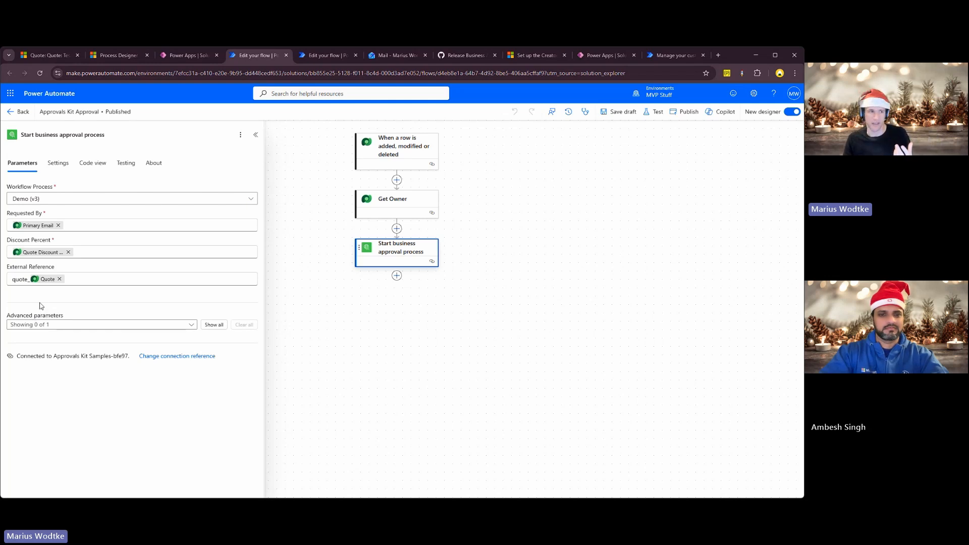
# Switch to the Test 1 quote in Sales Hub, set its Approval Type to Power CAT, save it and activate the quote.
pyautogui.click(54, 58)
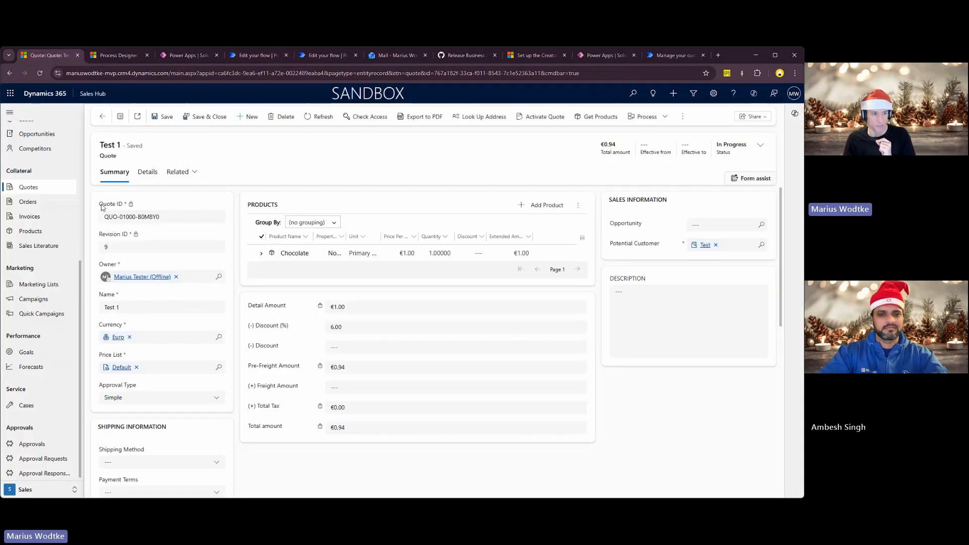
pyautogui.moveTo(99, 203); pyautogui.dragTo(135, 205)
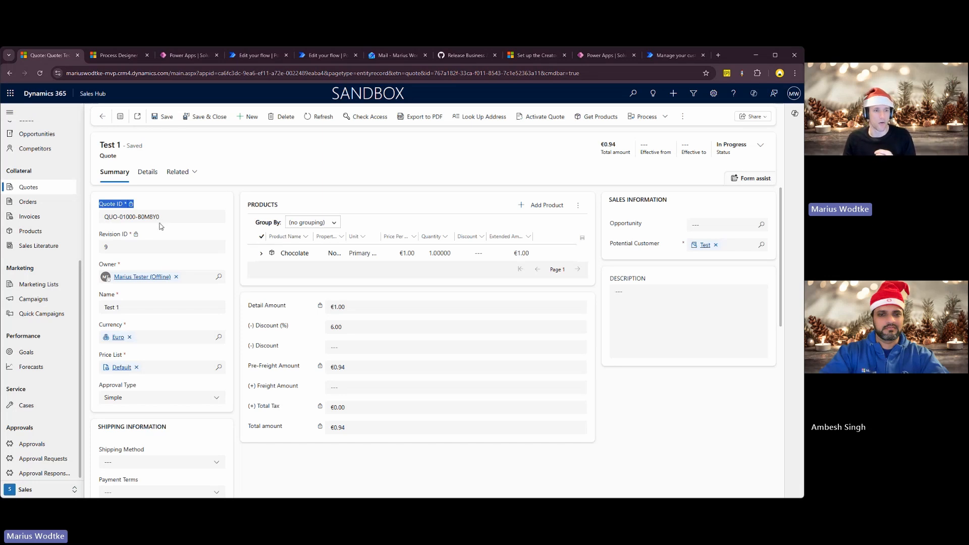
pyautogui.click(158, 399)
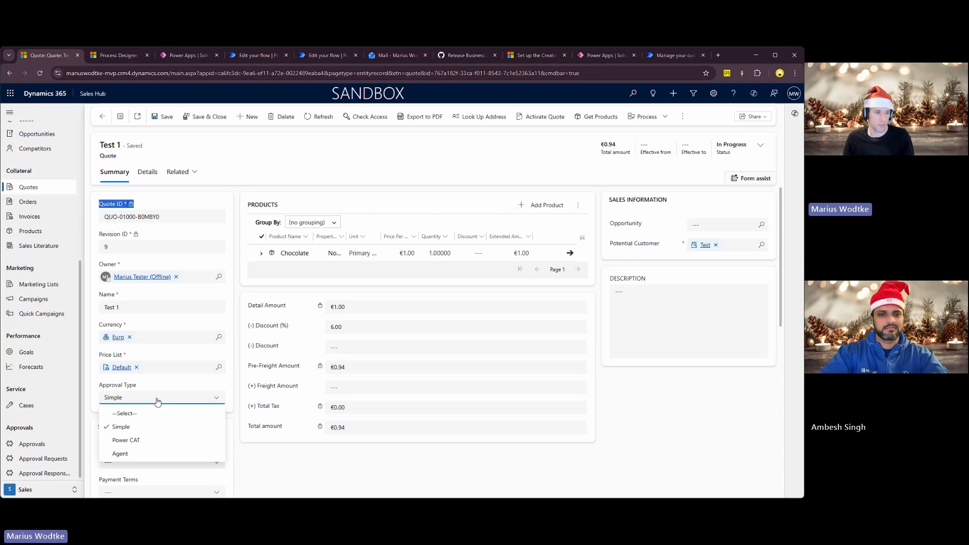
pyautogui.click(140, 441)
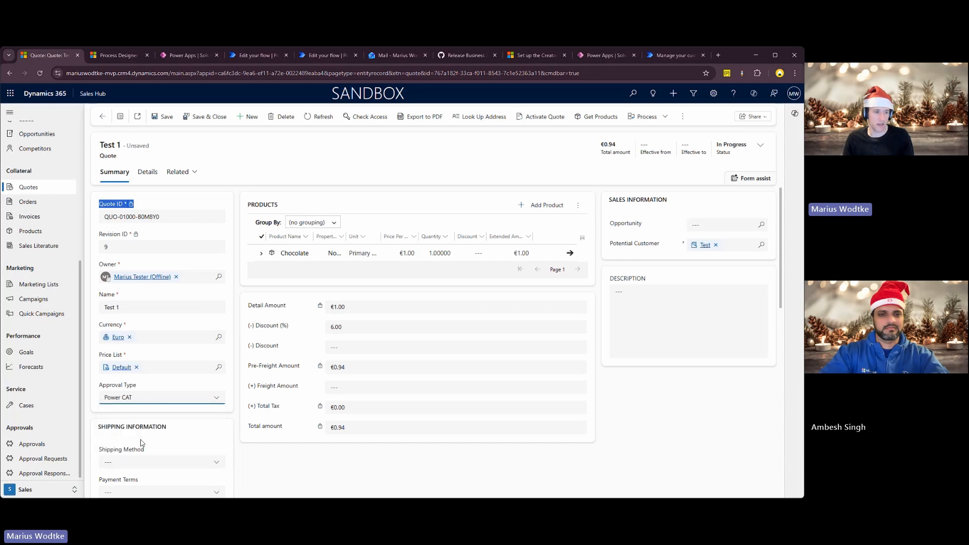
pyautogui.click(164, 116)
pyautogui.click(544, 117)
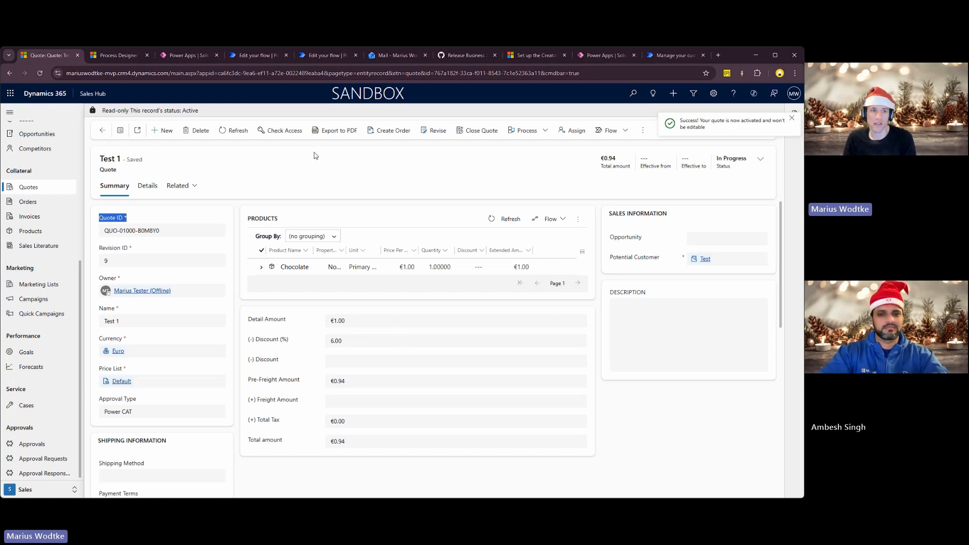
# Check the Outlook inbox, then inspect the Start business approval process results in the latest Approvals Kit Approval flow run.
pyautogui.click(402, 56)
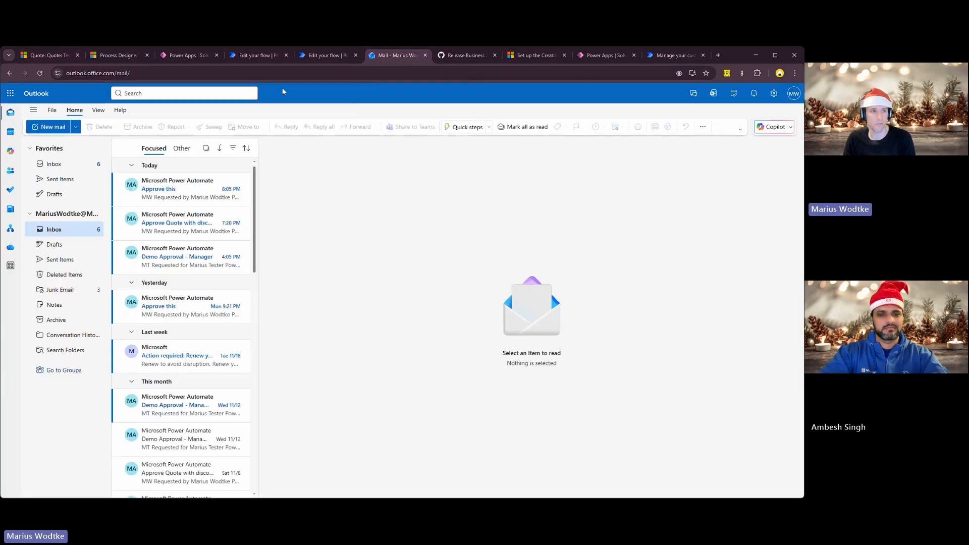
pyautogui.click(257, 56)
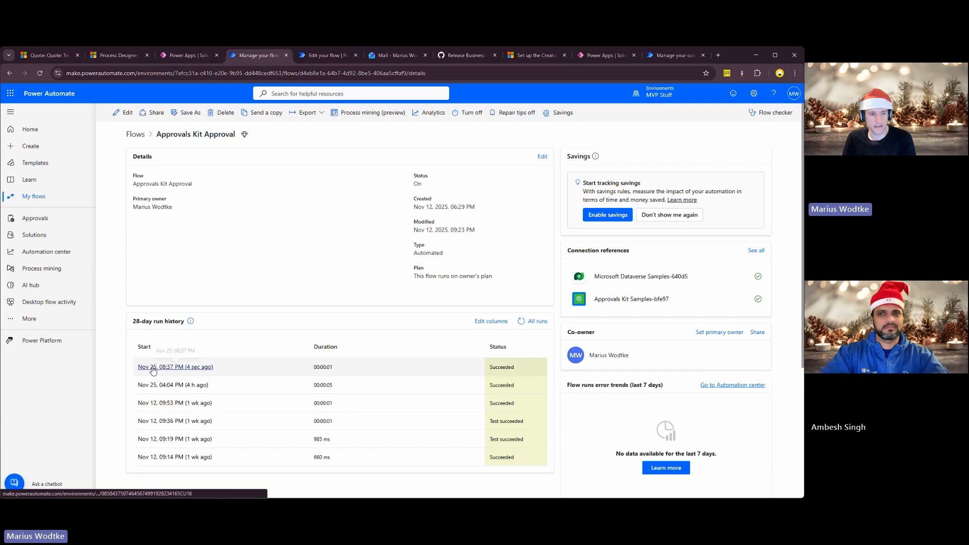
pyautogui.click(207, 368)
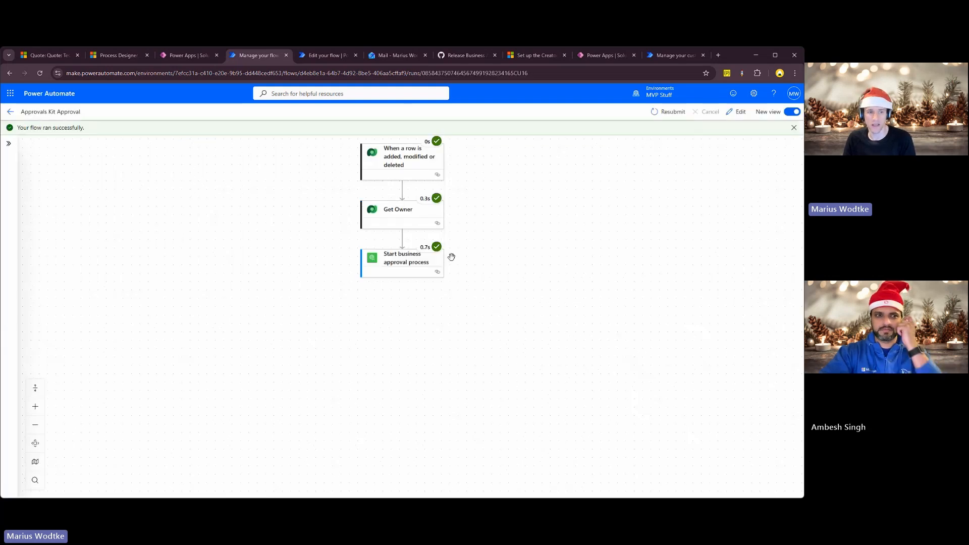
pyautogui.click(435, 264)
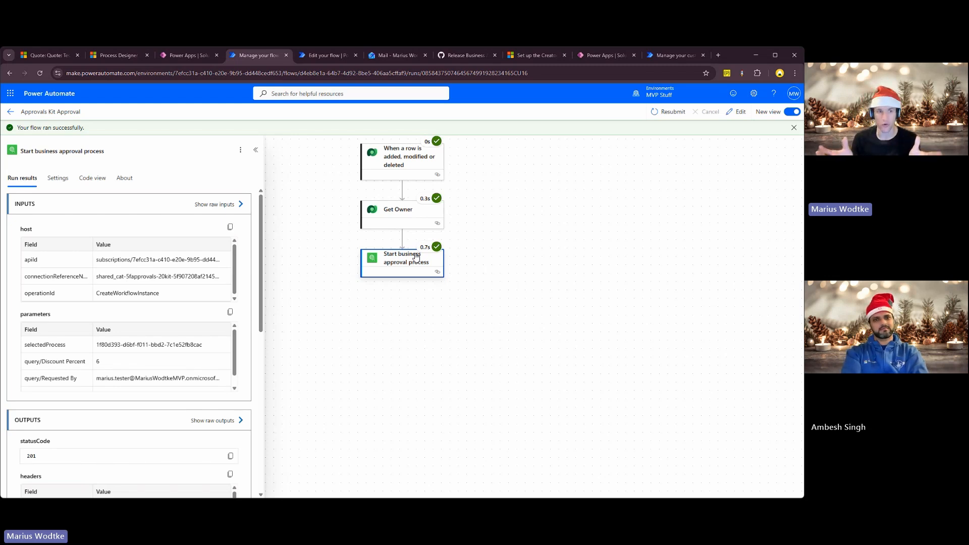
# Switch Business Approval Management to the Approvals Center and review the newest submitted workflow's stage, node and approval instances.
pyautogui.click(117, 55)
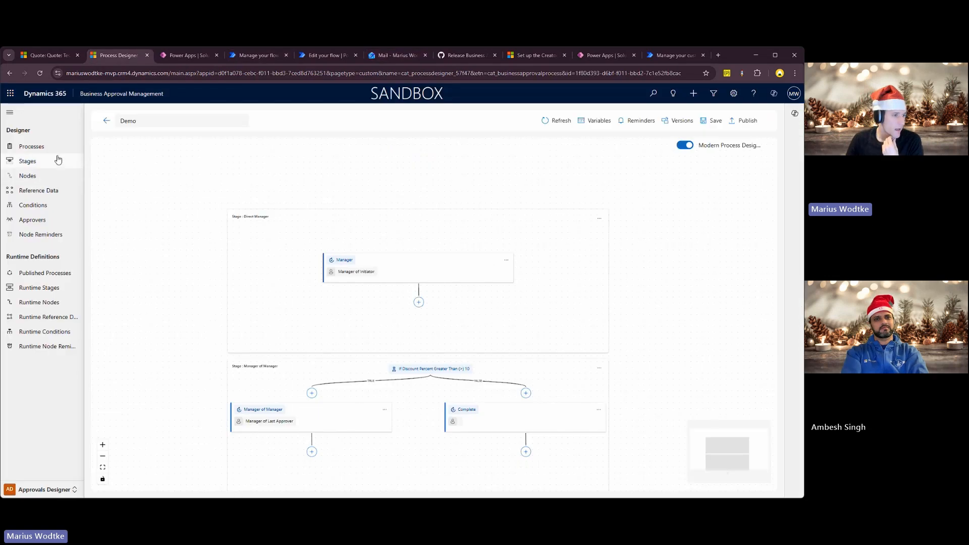
pyautogui.click(47, 489)
pyautogui.click(38, 444)
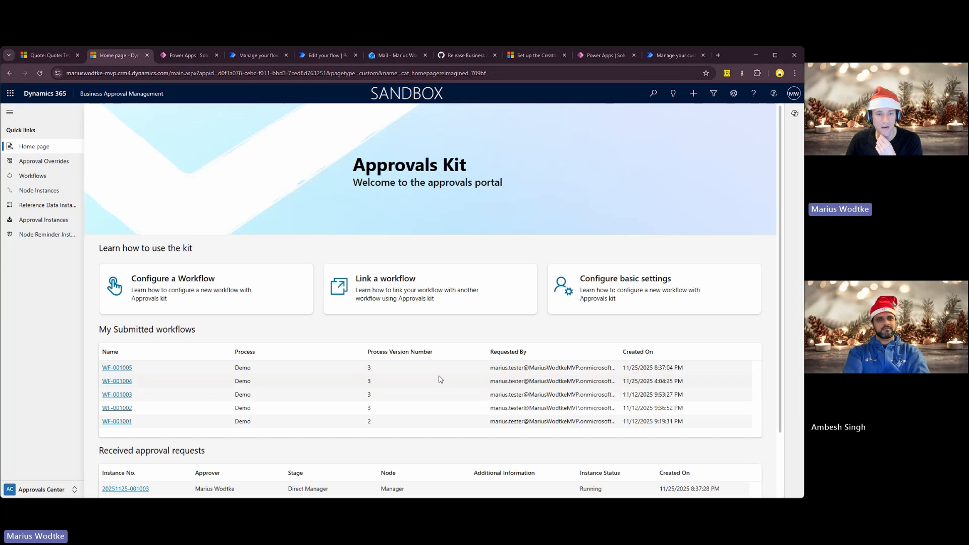
pyautogui.click(116, 367)
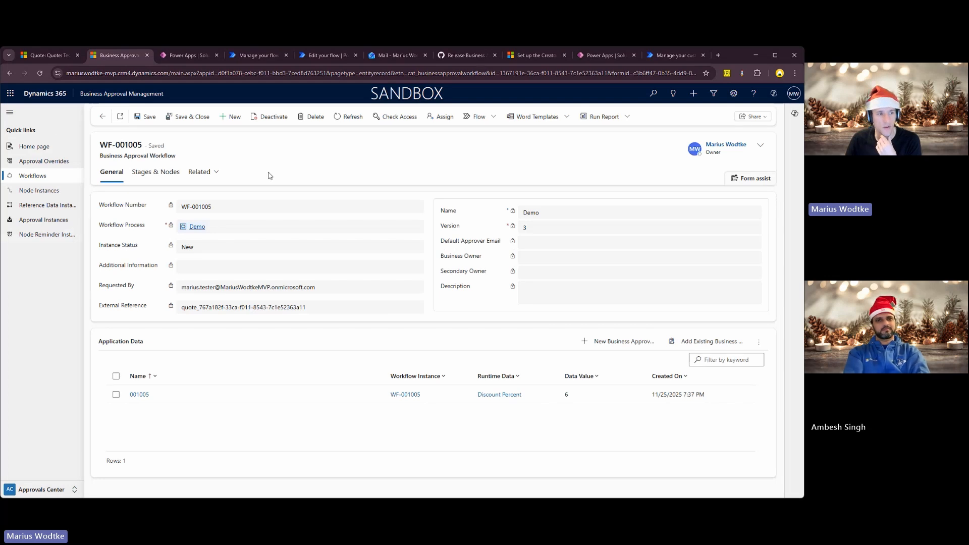
pyautogui.click(156, 172)
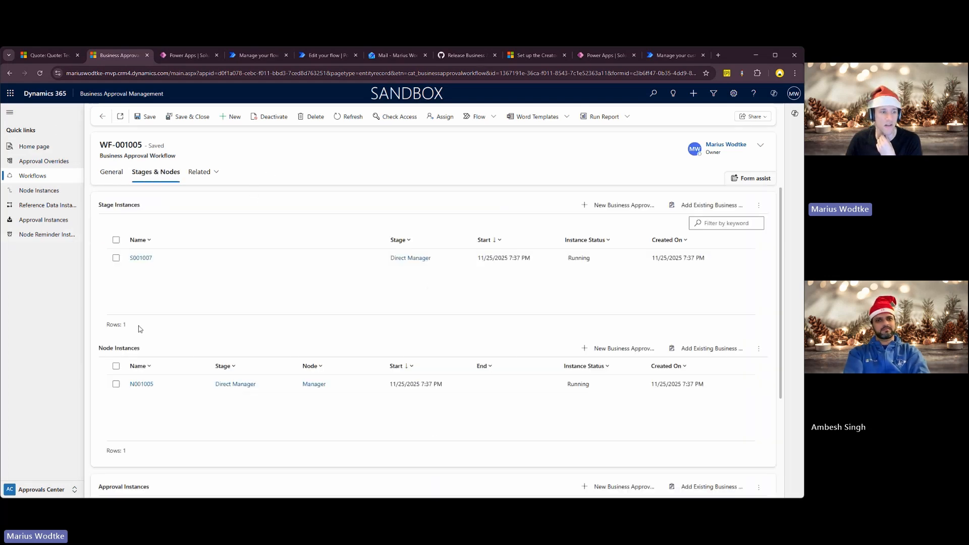
pyautogui.scroll(-1, 234, 242)
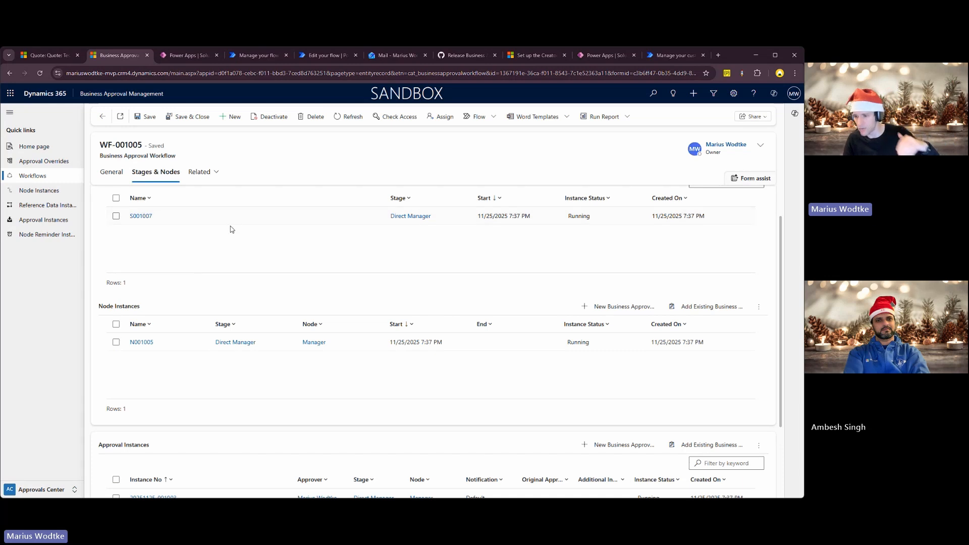
pyautogui.scroll(-2, 235, 230)
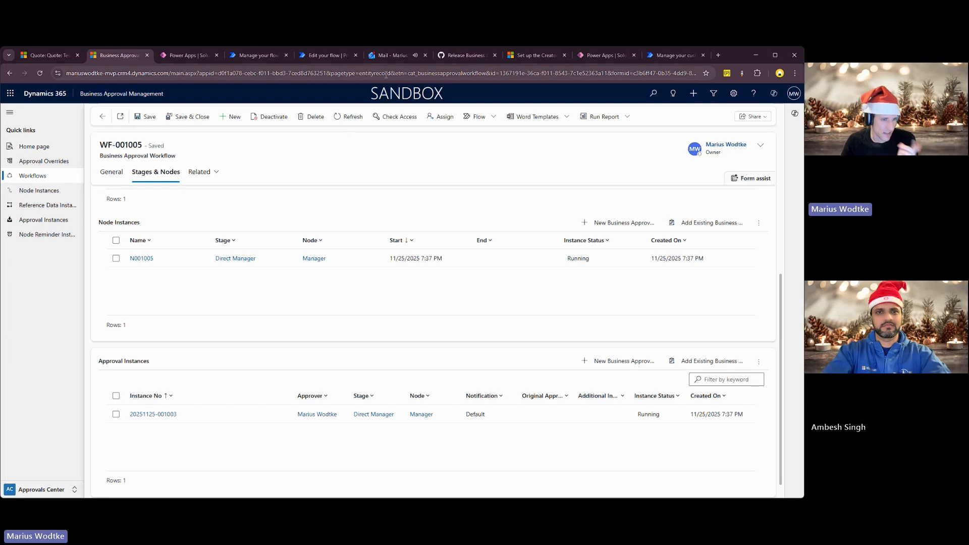
# Open the newest Demo Approval - Manager email in Outlook and submit an Approve response without a comment.
pyautogui.moveTo(389, 60)
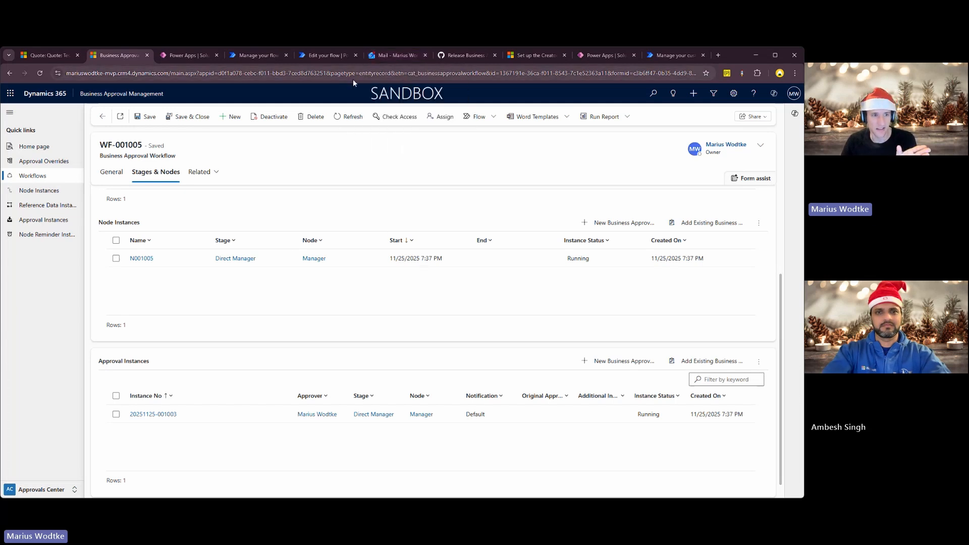
pyautogui.click(381, 57)
pyautogui.click(183, 198)
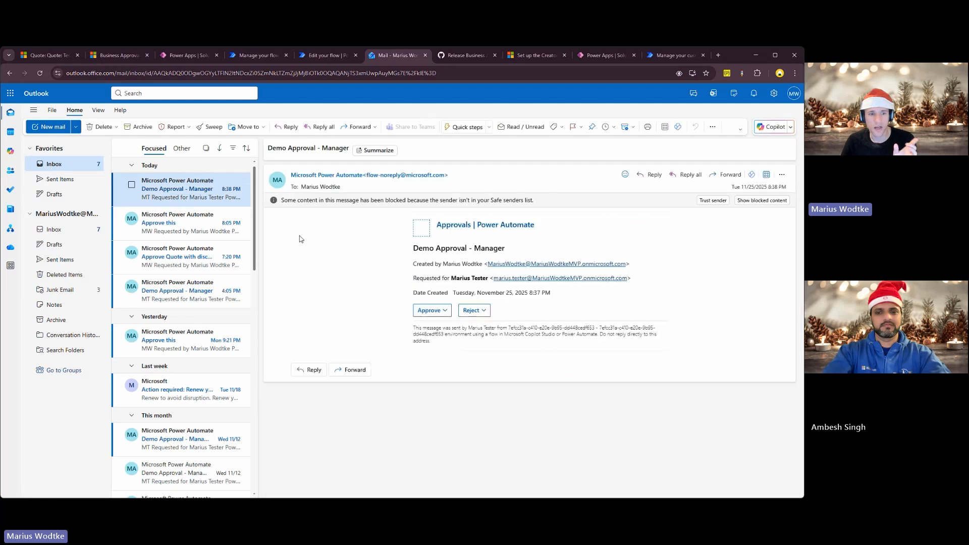
pyautogui.click(429, 311)
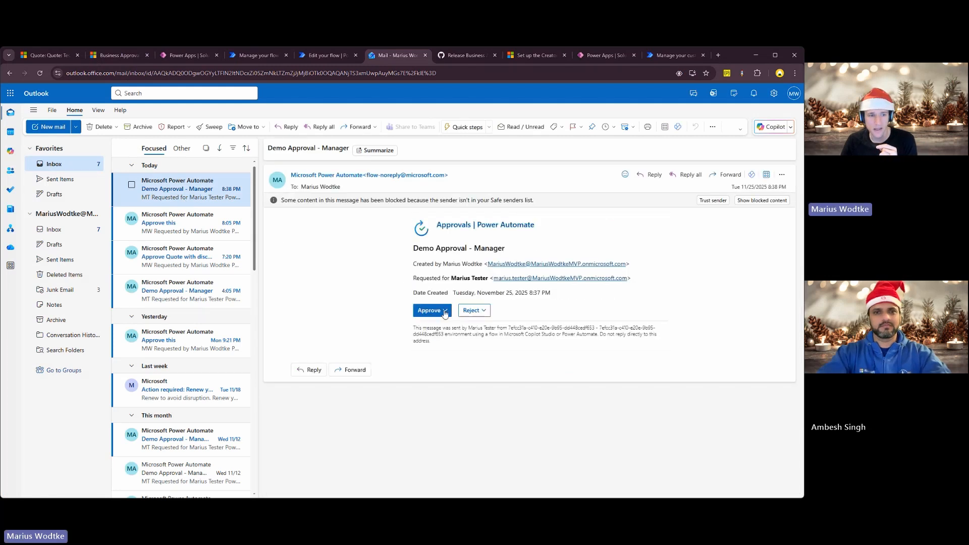
pyautogui.click(436, 385)
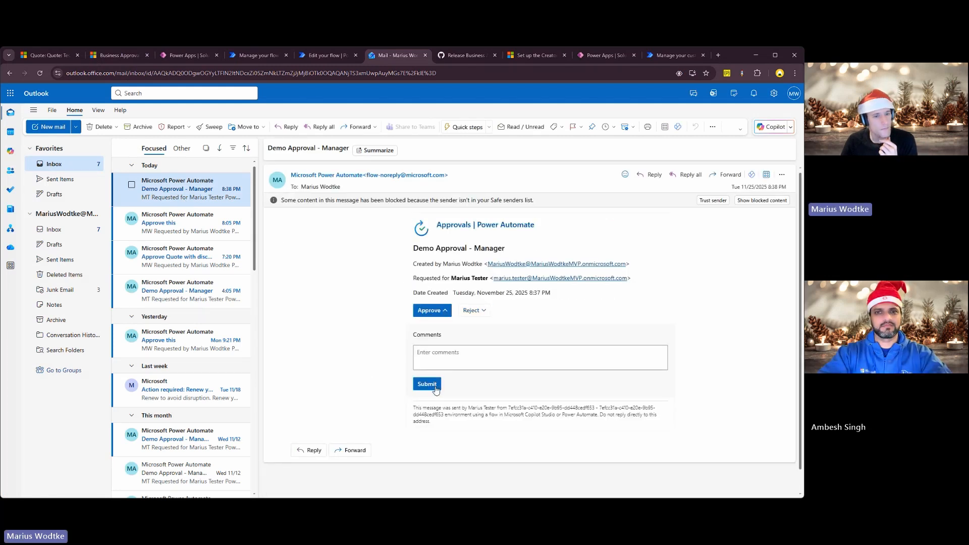
# Return to the submitted workflow in Business Approval Management, refresh its general details and check the Instance Status.
pyautogui.click(106, 54)
pyautogui.click(112, 171)
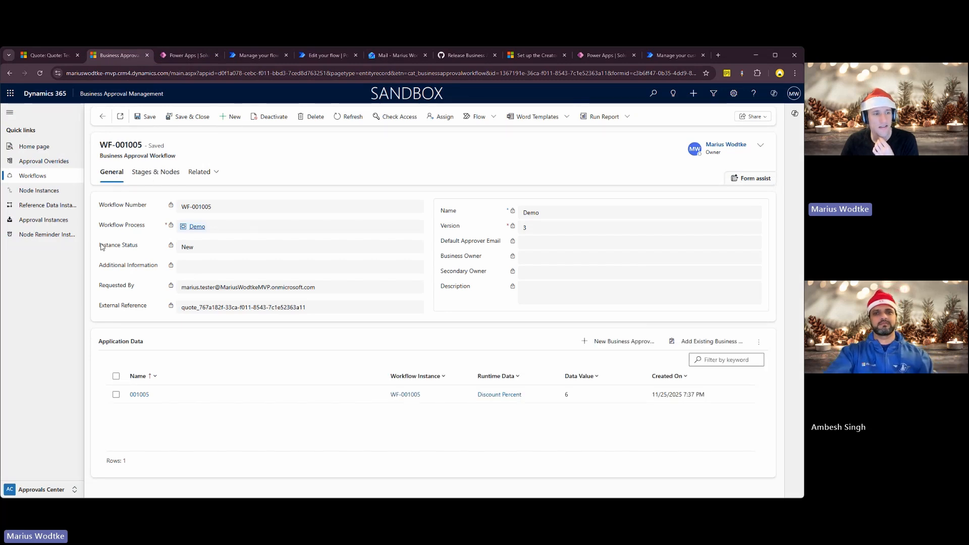
pyautogui.moveTo(98, 245); pyautogui.dragTo(172, 250)
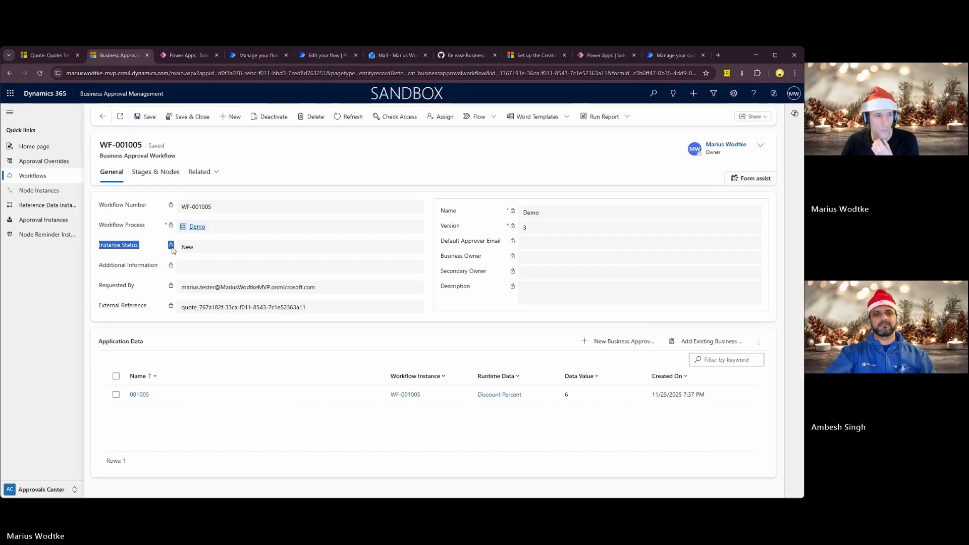
pyautogui.click(350, 117)
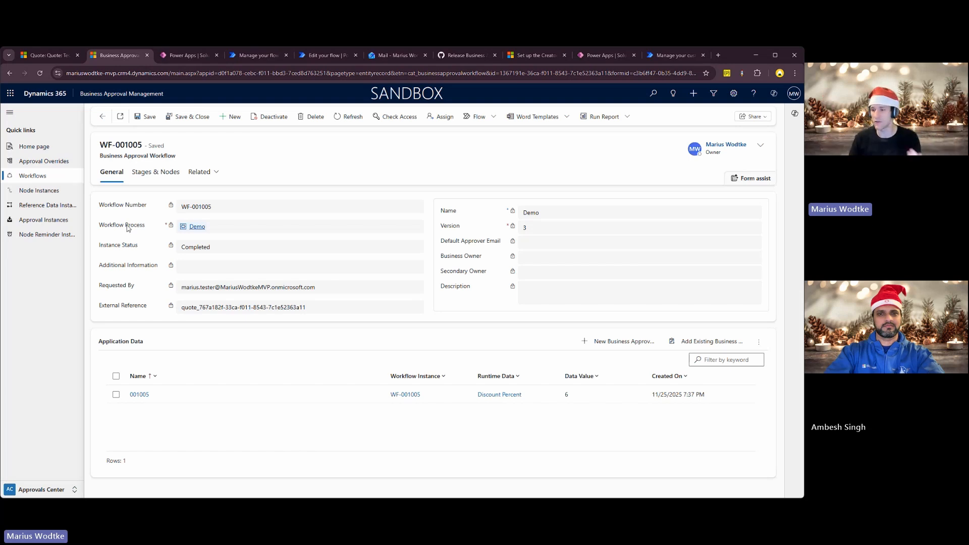
# Switch to the Test 1 quote in Sales Hub and refresh it to check the quote's status.
pyautogui.click(48, 55)
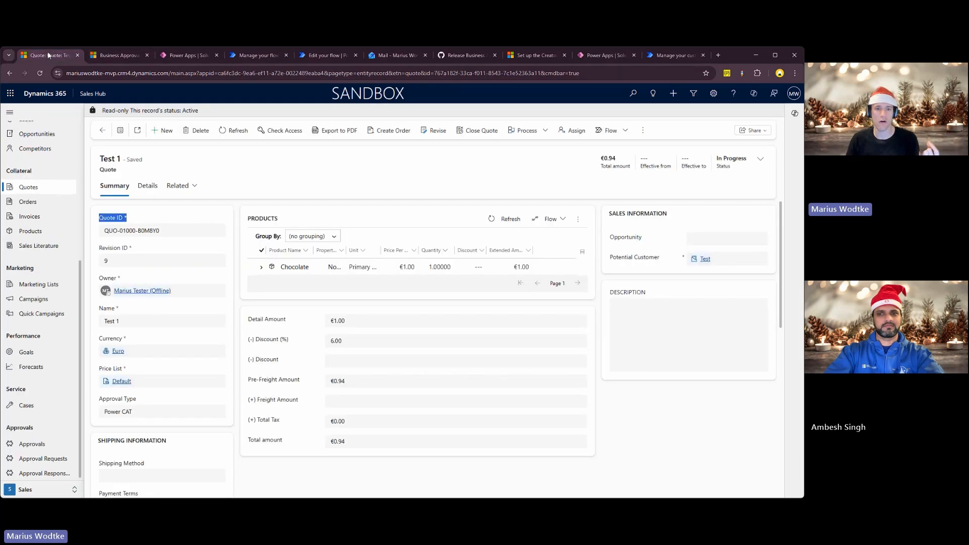
pyautogui.moveTo(717, 158); pyautogui.dragTo(736, 160)
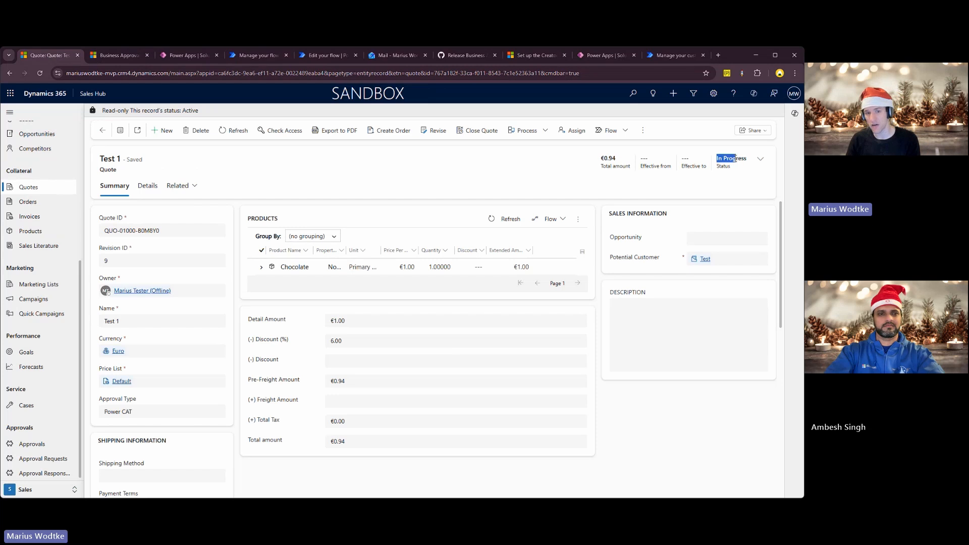
pyautogui.click(231, 132)
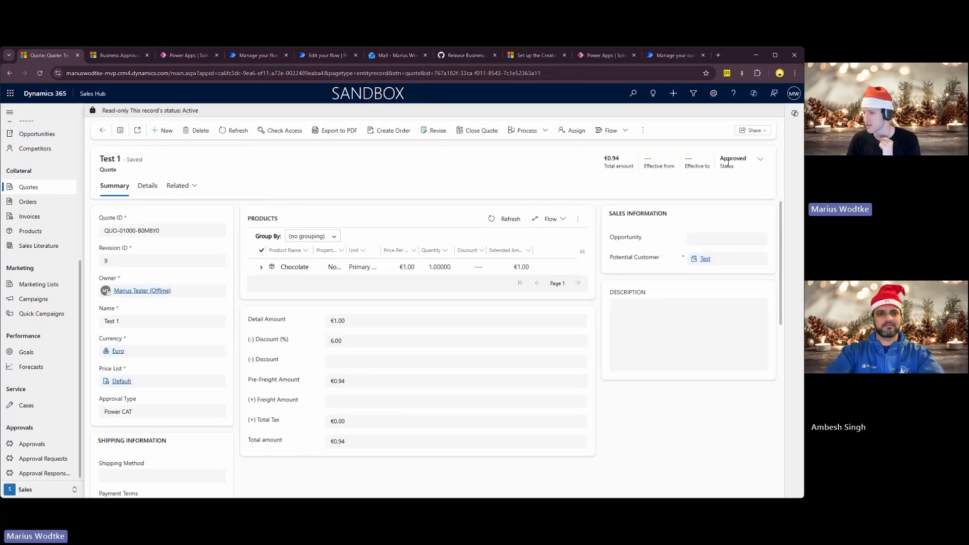
# Switch to the Approvals Kit Approval Response flow in Power Automate and review its trigger, variable initialization and Is completed condition.
pyautogui.click(326, 55)
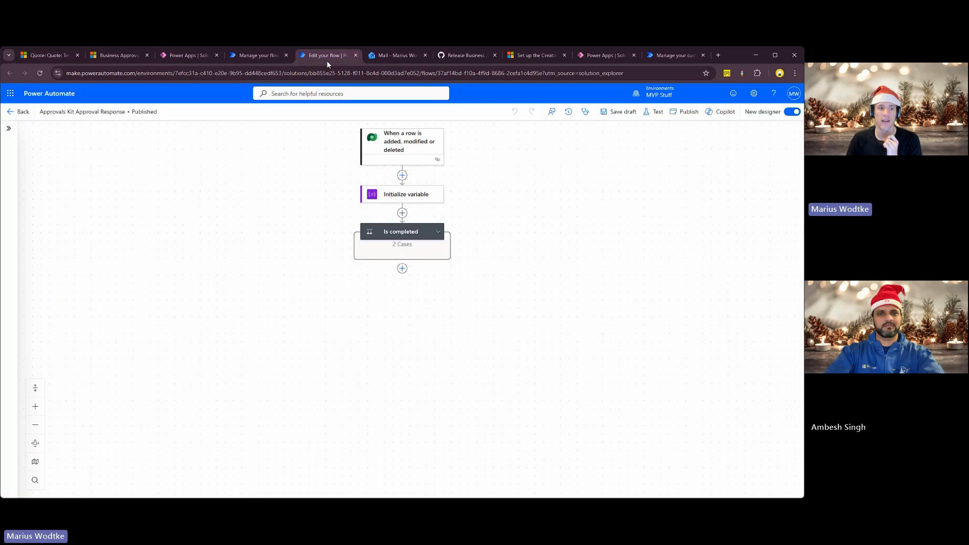
pyautogui.click(395, 155)
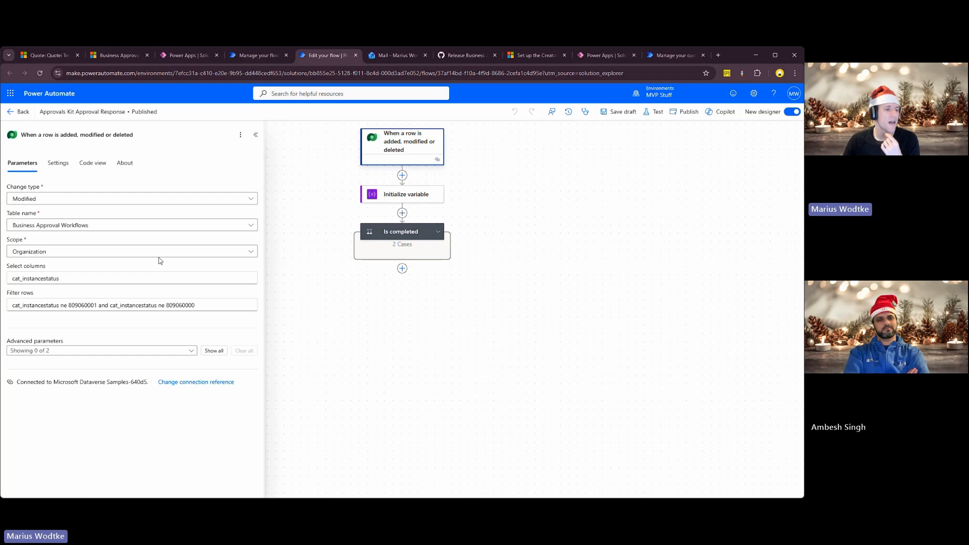
pyautogui.click(420, 196)
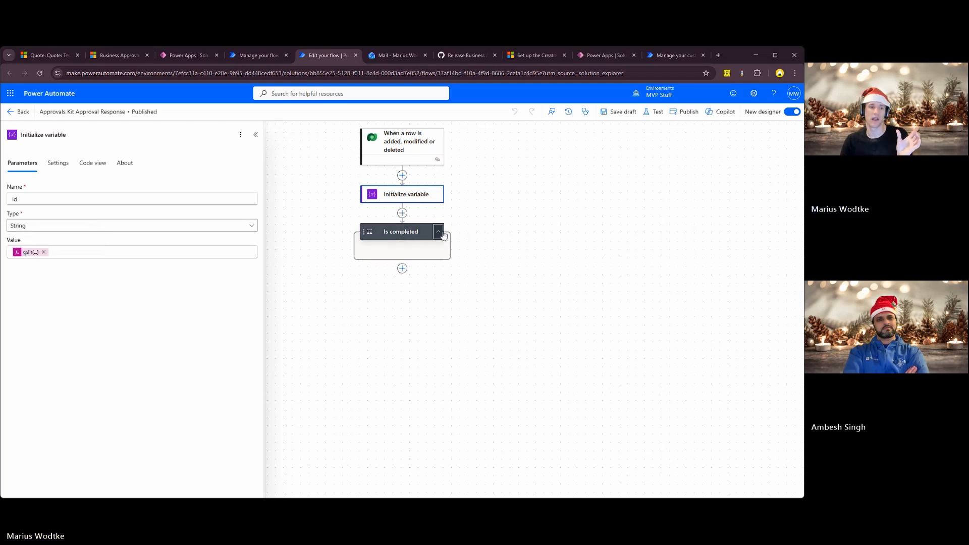
pyautogui.click(404, 243)
pyautogui.click(464, 194)
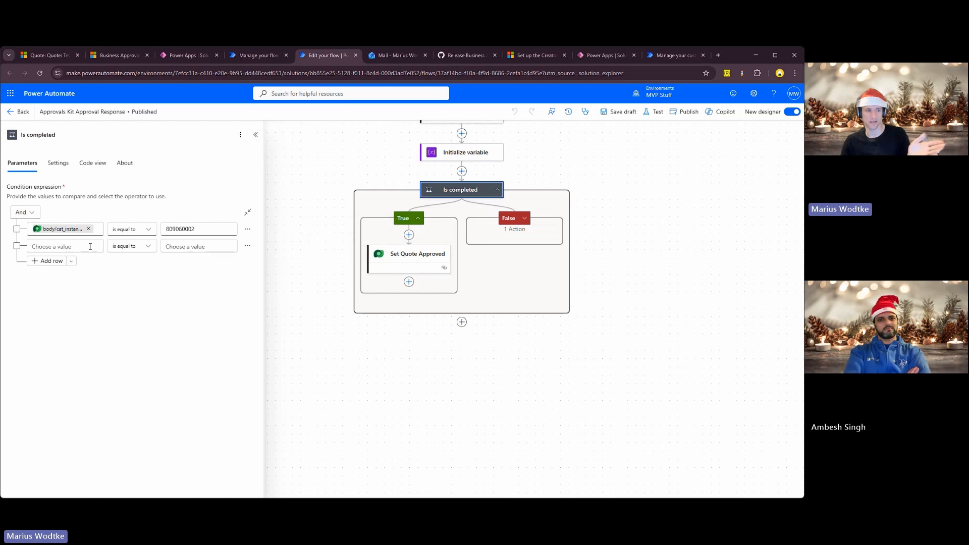
# Examine the row ID and Status Reason settings of the Set Quote Approved and Set Quote Rejected actions in the condition's two branches.
pyautogui.click(400, 263)
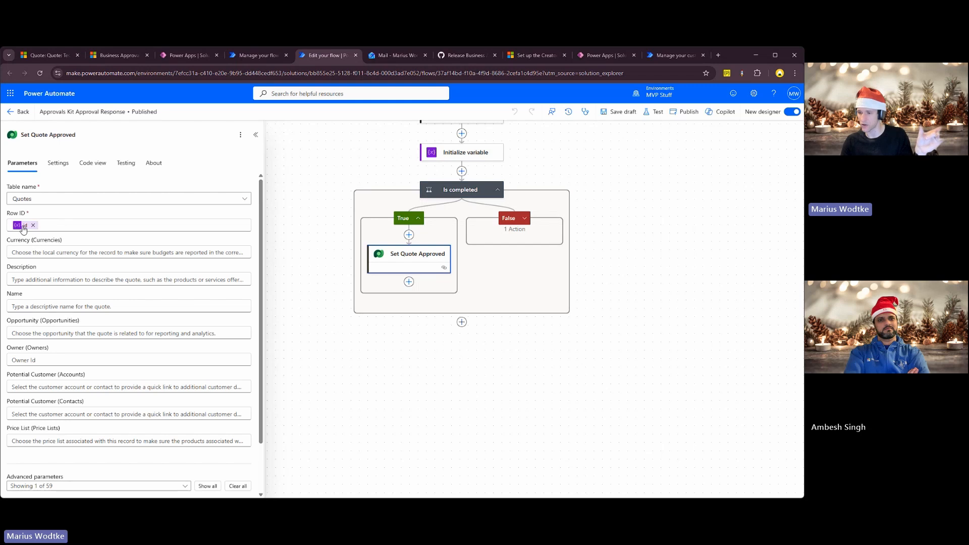
pyautogui.scroll(-2, 108, 221)
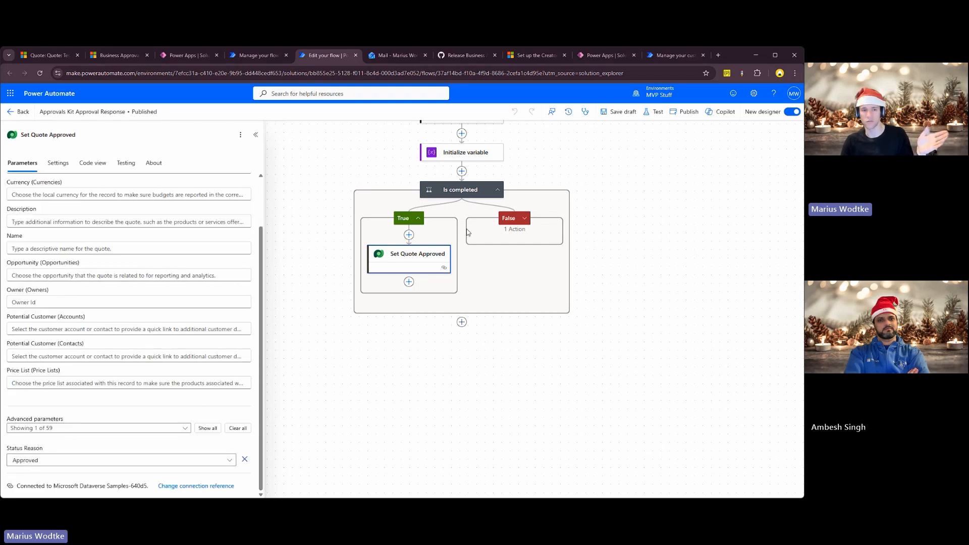
pyautogui.click(521, 222)
pyautogui.click(520, 256)
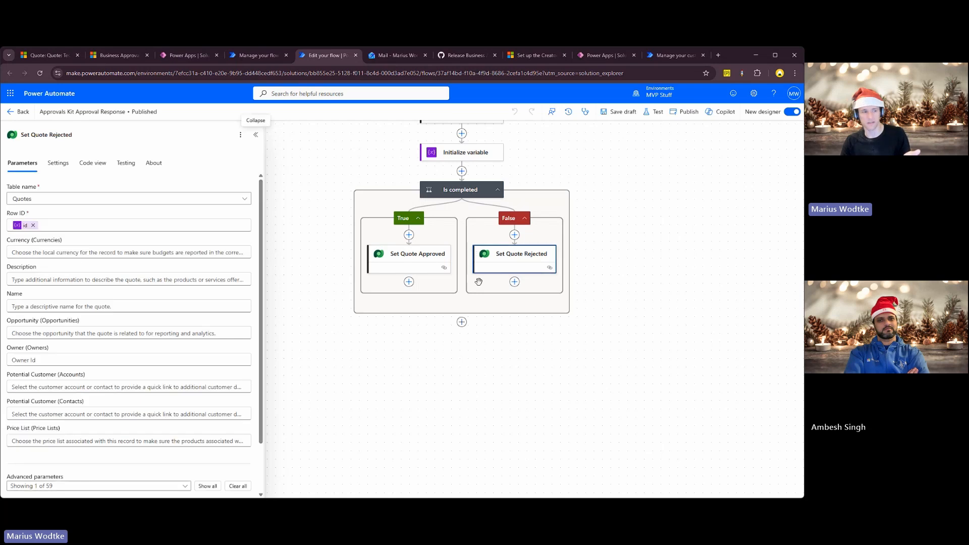
pyautogui.scroll(-1, 176, 329)
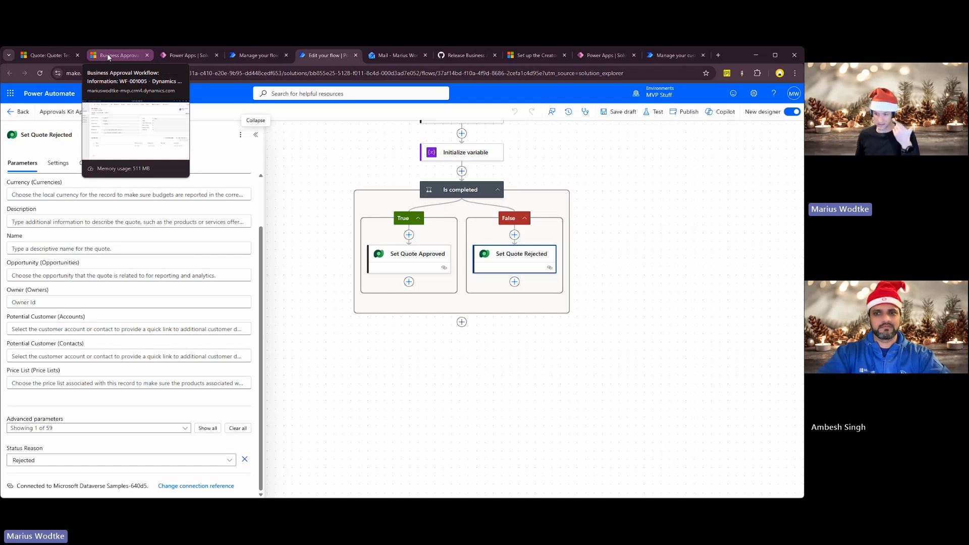
pyautogui.scroll(3, 676, 323)
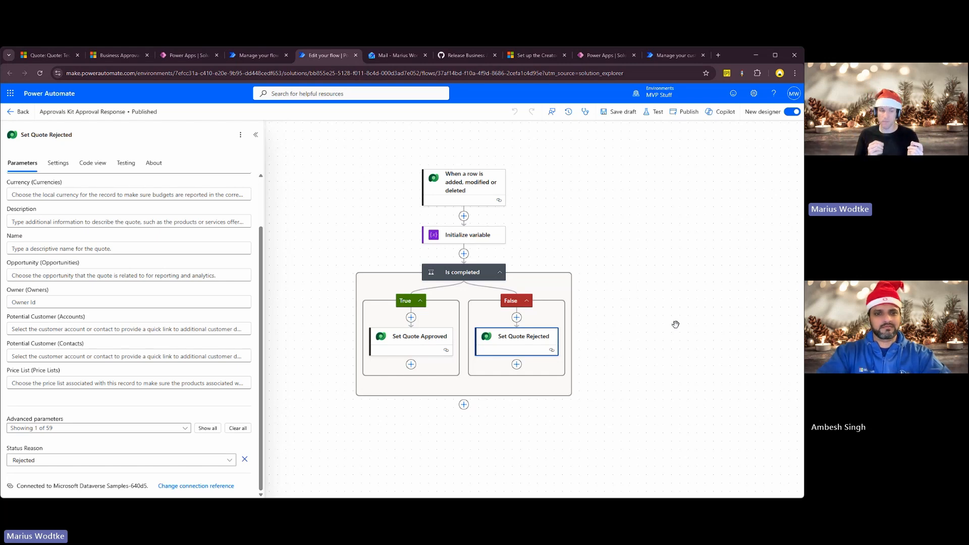
# Open the Approvals Kit Approval flow for editing from its run and inspect the parameters of the Start business approval process action.
pyautogui.click(262, 58)
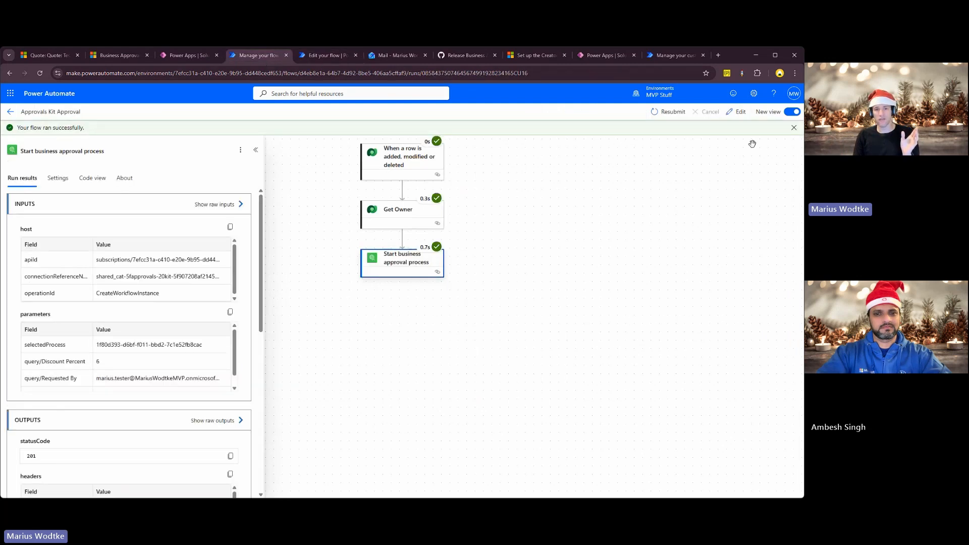
pyautogui.click(741, 112)
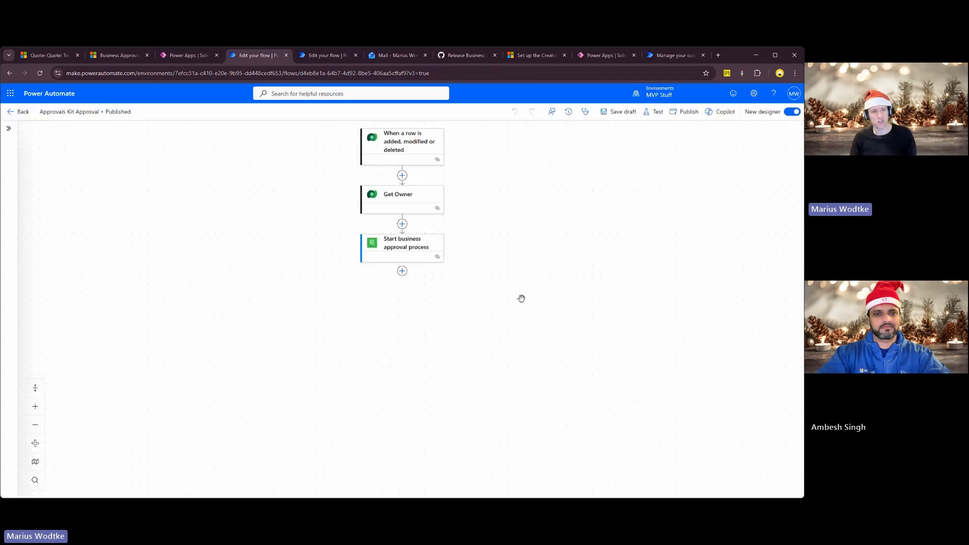
pyautogui.click(411, 244)
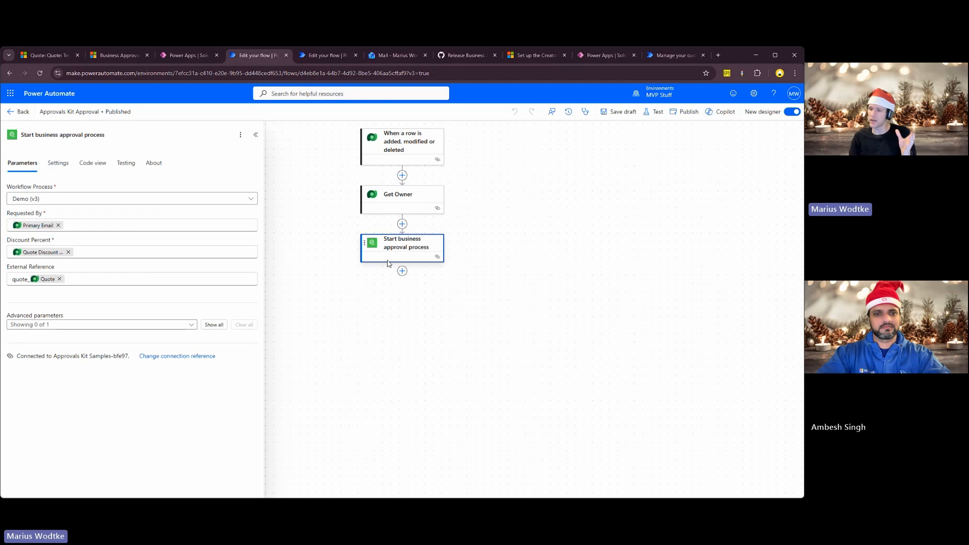